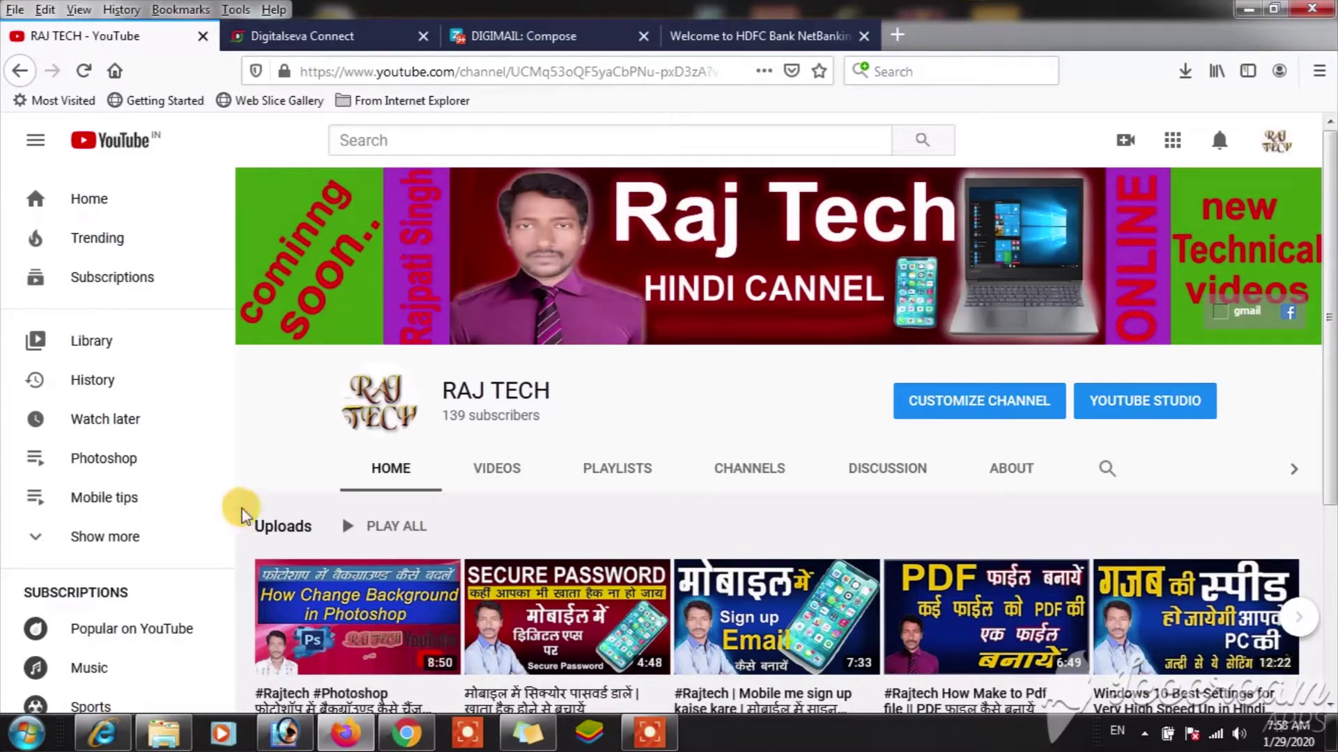
- Bring Photoshop to the front and show the File > Import sources, including EPSON M200
{"action": "left_click", "coordinate": [277, 612]}
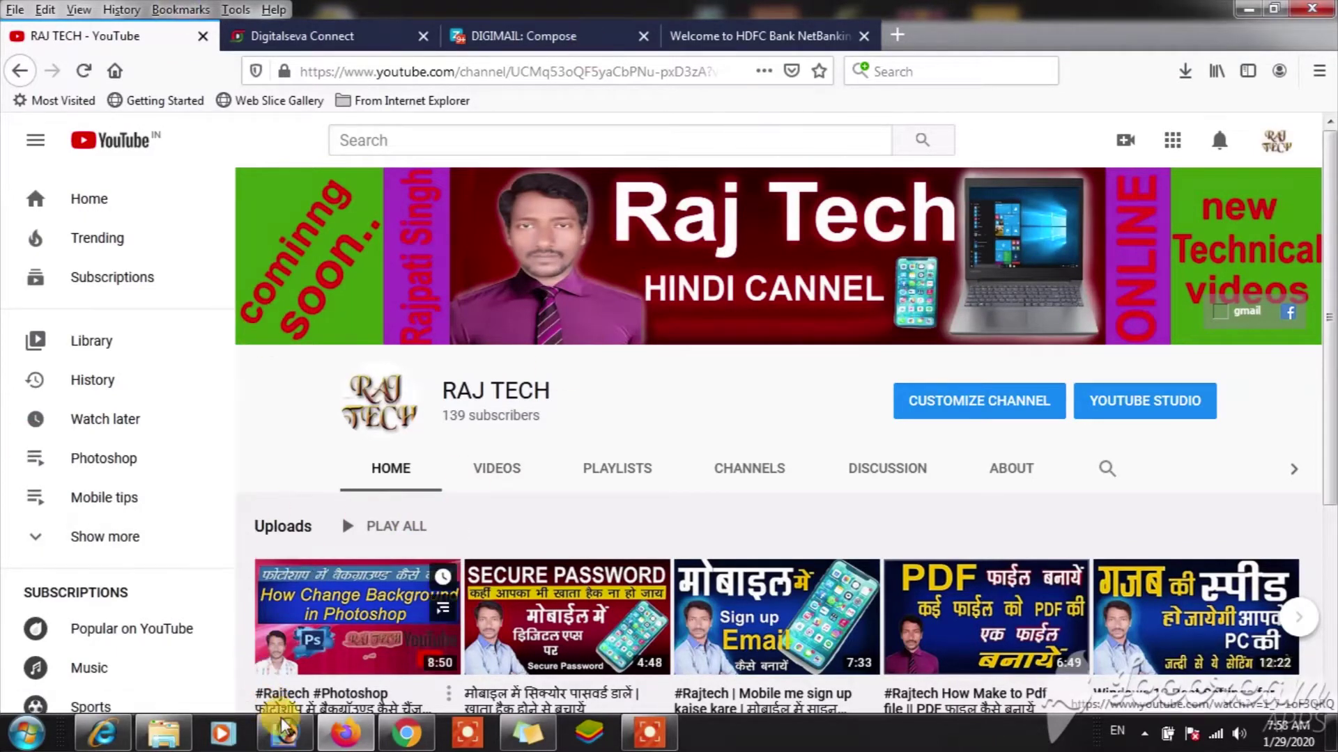
{"action": "mouse_move", "coordinate": [284, 734]}
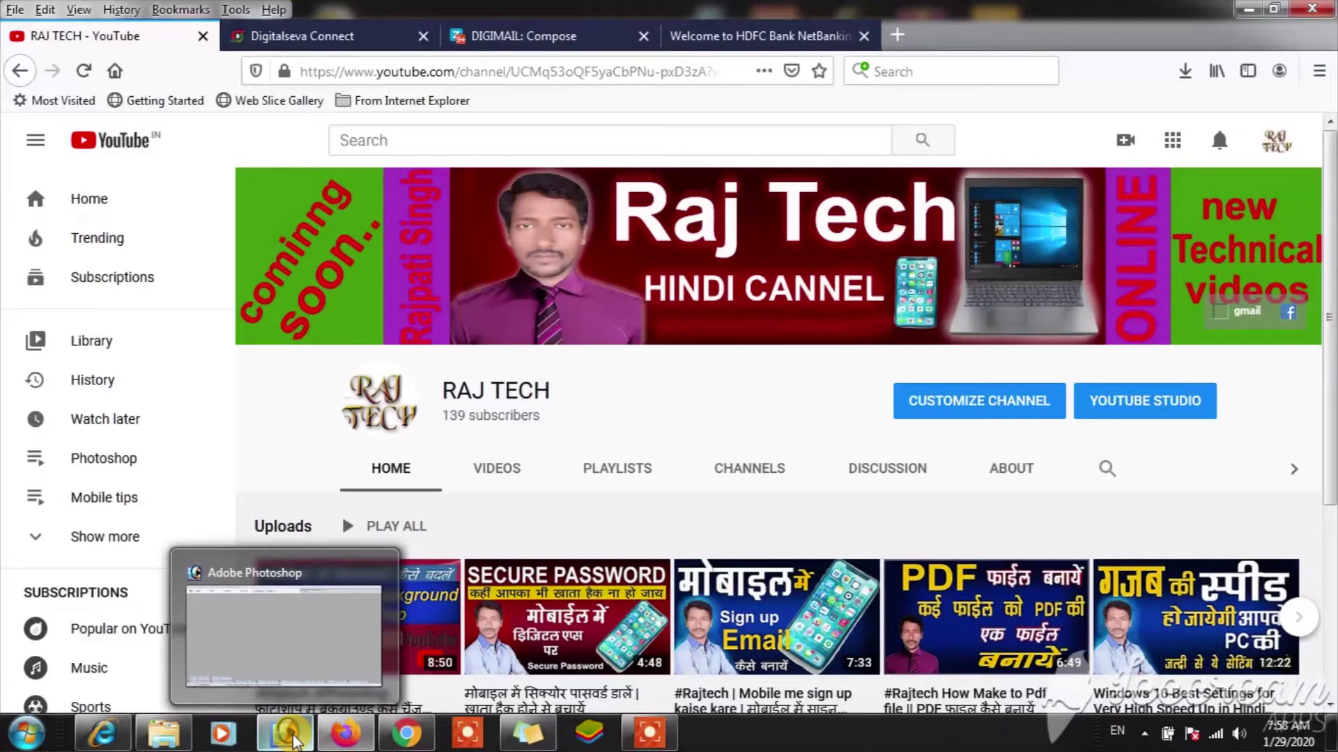
{"action": "left_click", "coordinate": [292, 738]}
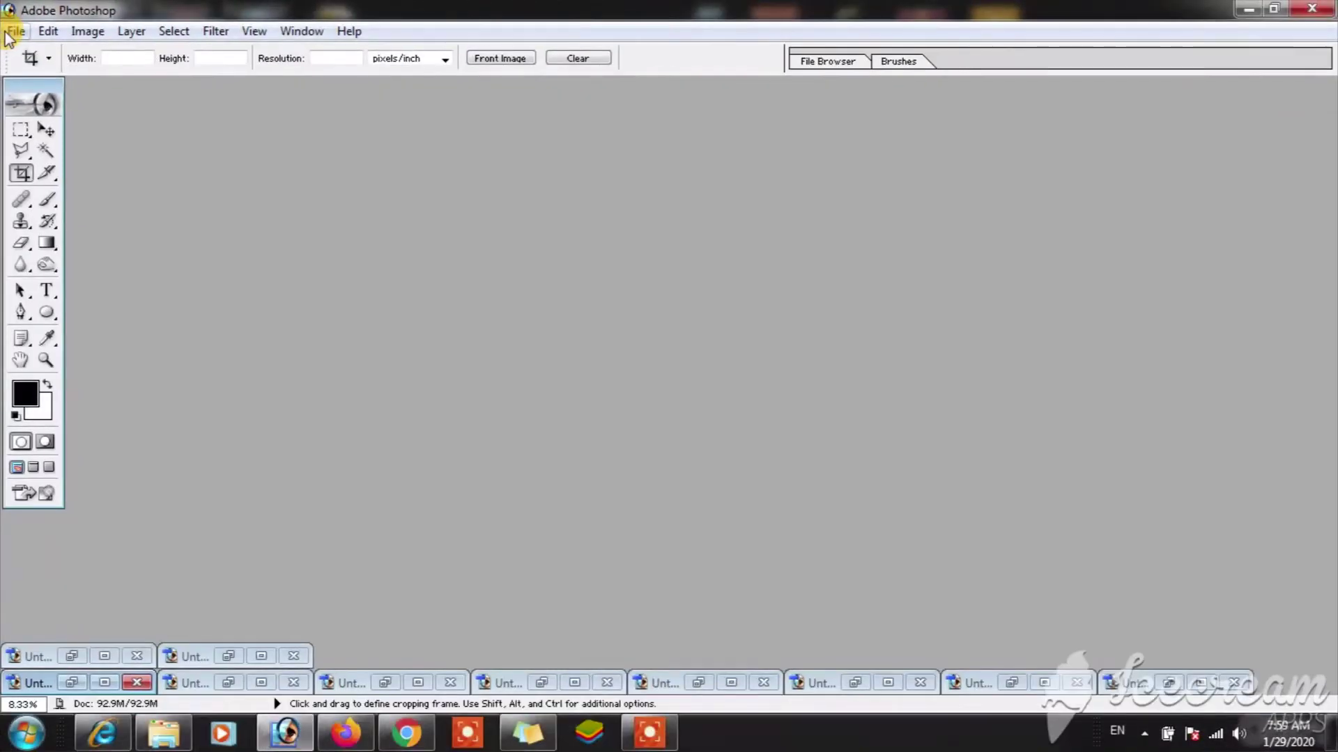
{"action": "left_click", "coordinate": [14, 32]}
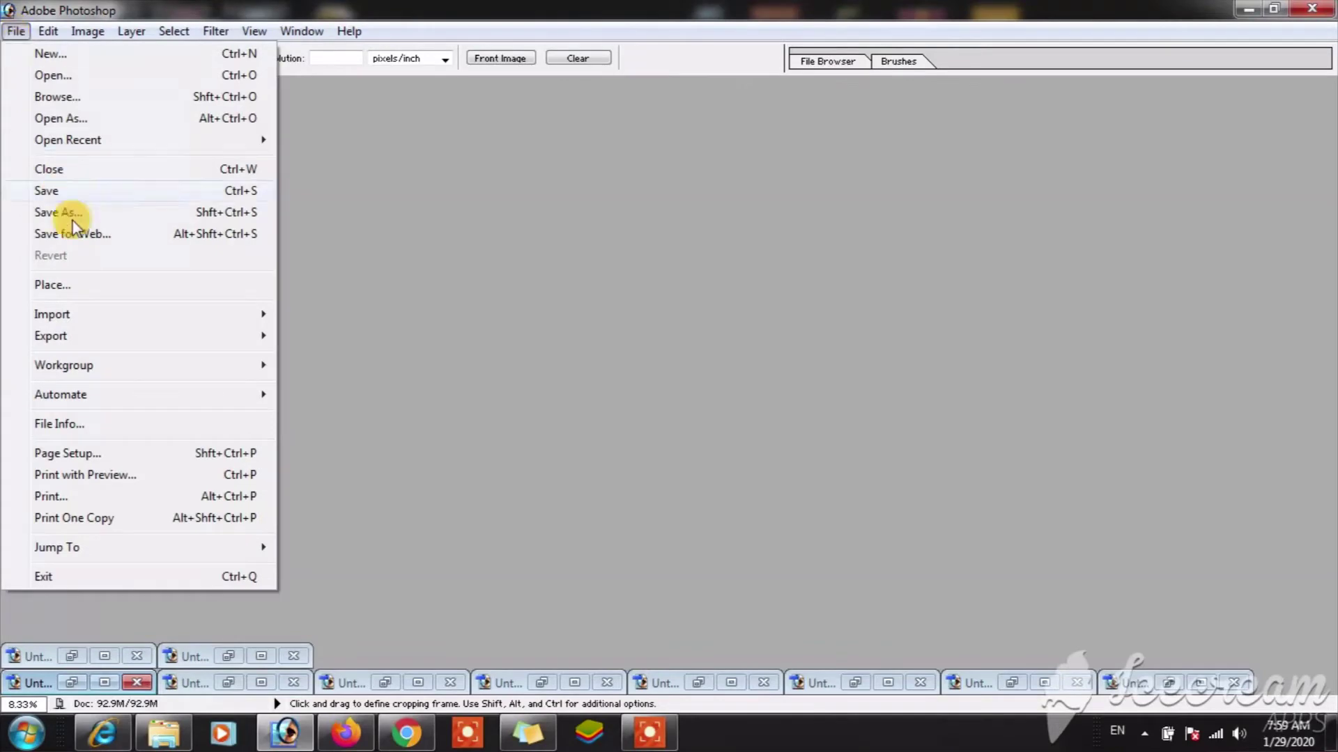
{"action": "mouse_move", "coordinate": [68, 316]}
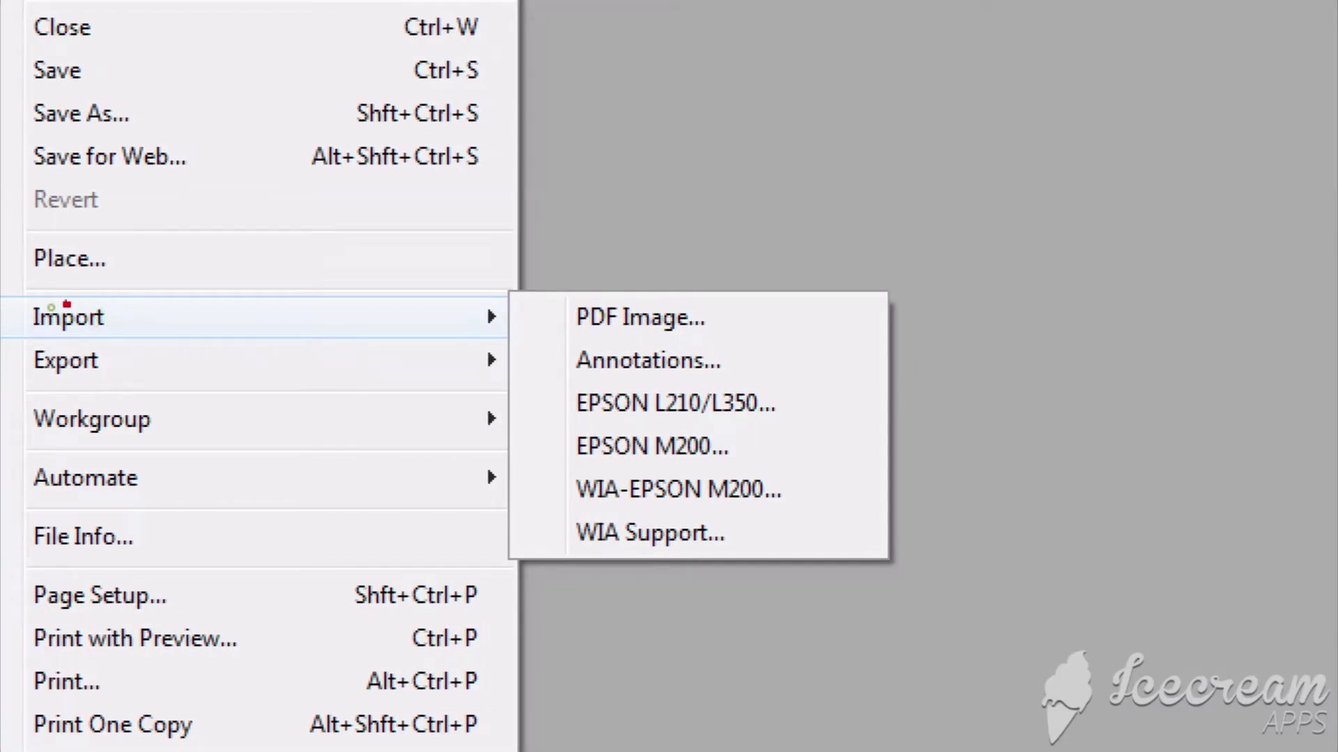
{"action": "left_click_drag", "start_coordinate": [70, 304], "coordinate": [11, 324]}
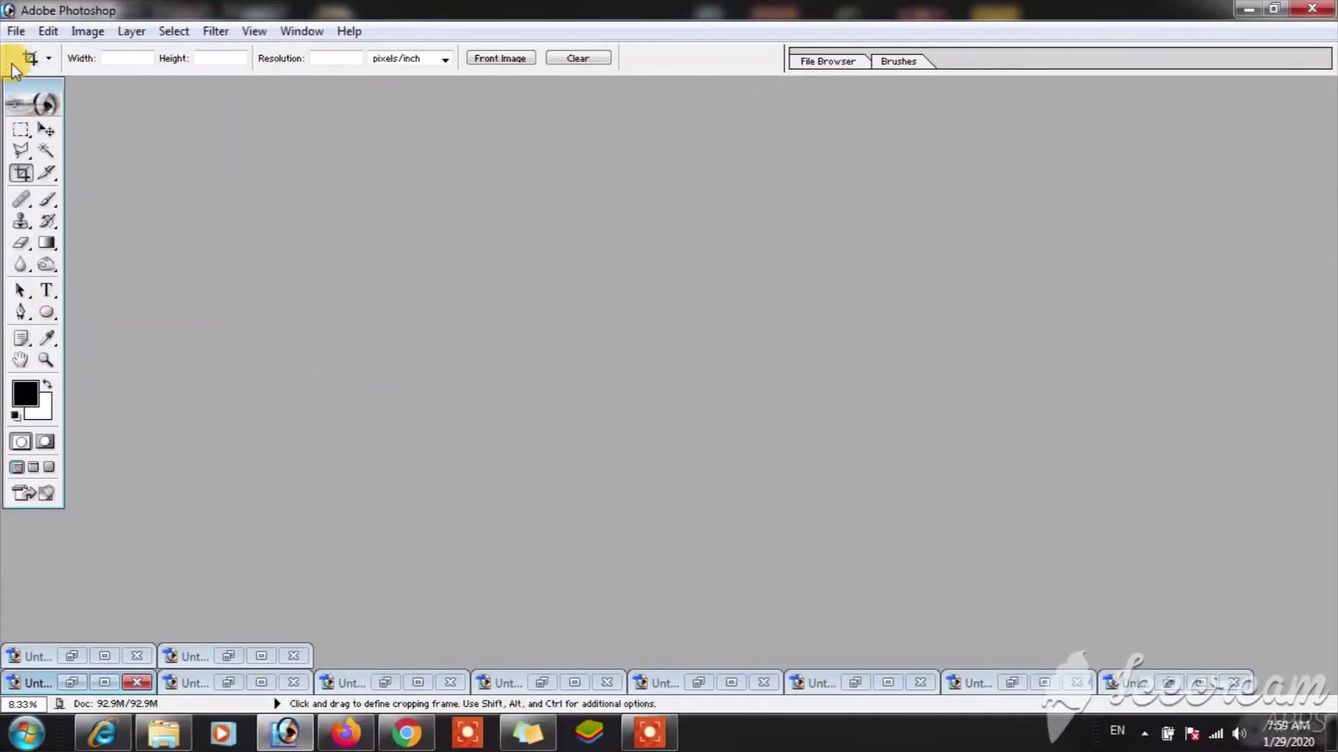
{"action": "left_click", "coordinate": [15, 31]}
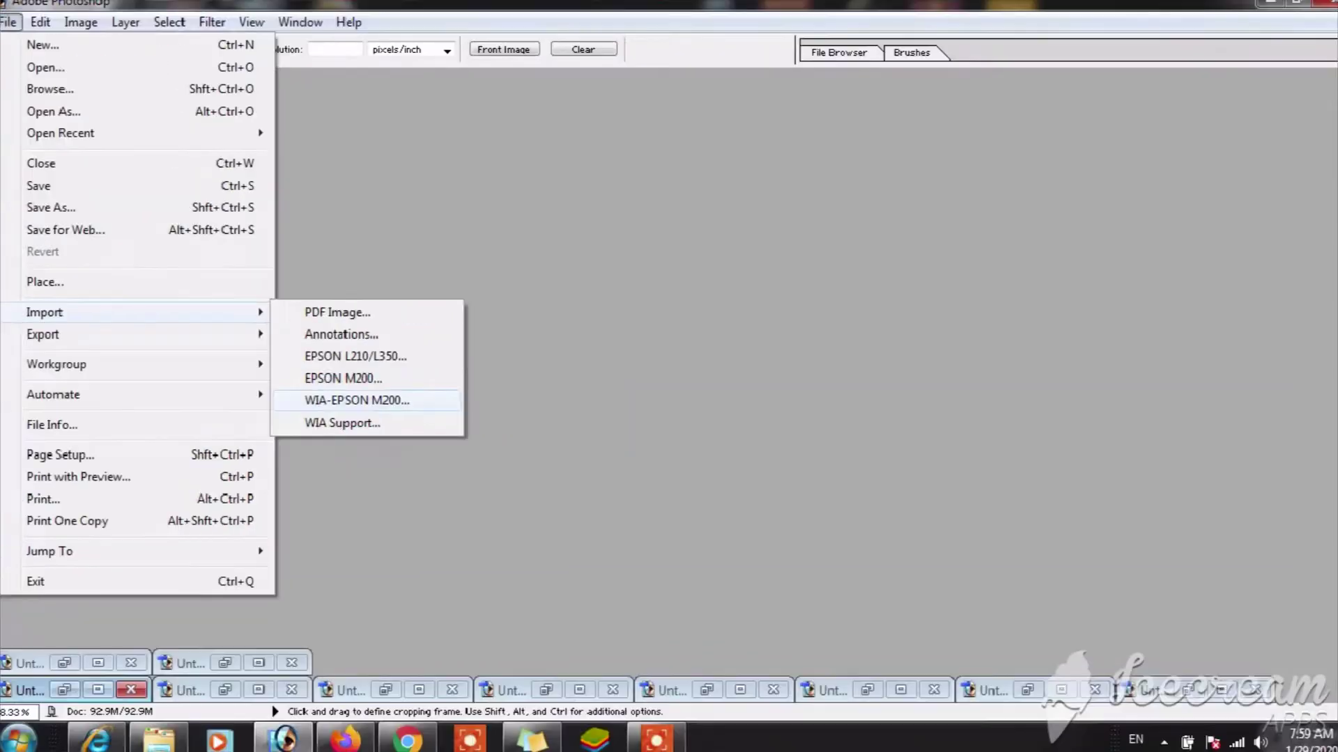
- Import from WIA-EPSON M200 to open its scan dialog
{"action": "left_click", "coordinate": [349, 400]}
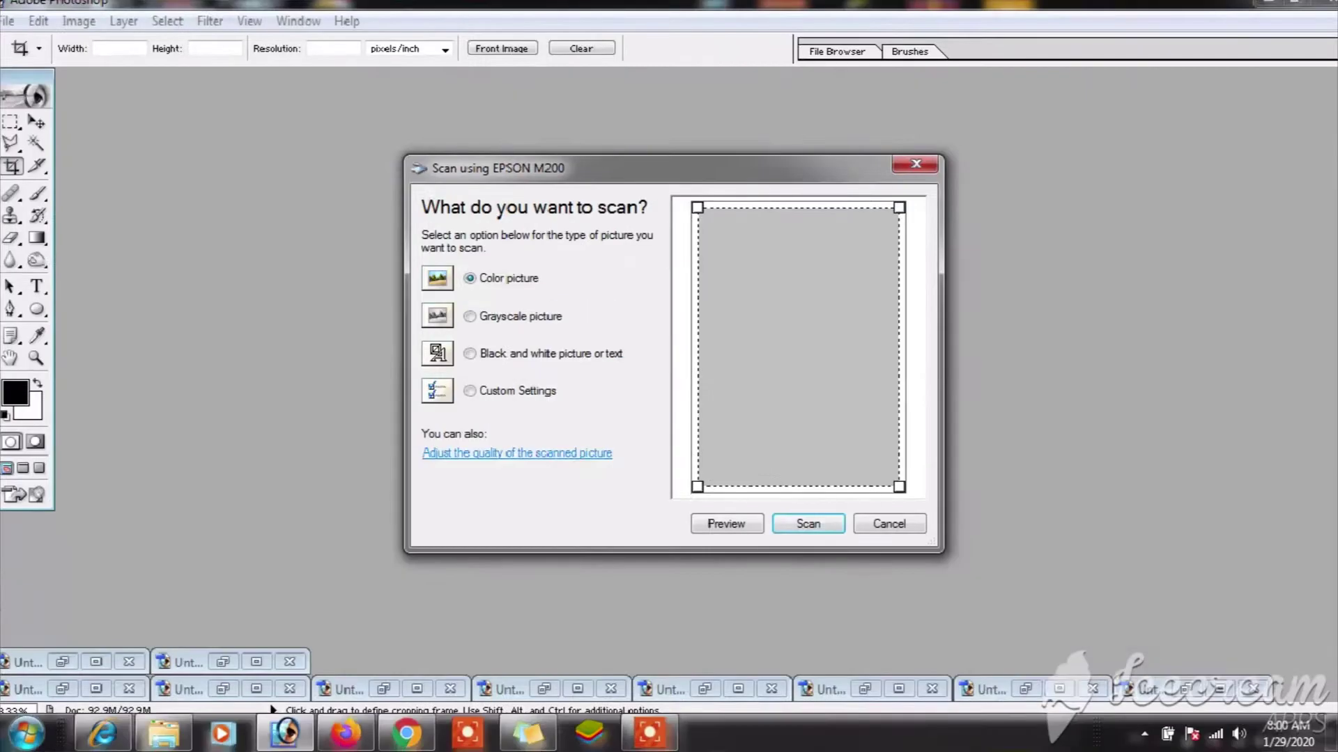
- Set the scan quality to 200 DPI, keeping Color picture as the picture type
{"action": "left_click", "coordinate": [478, 453]}
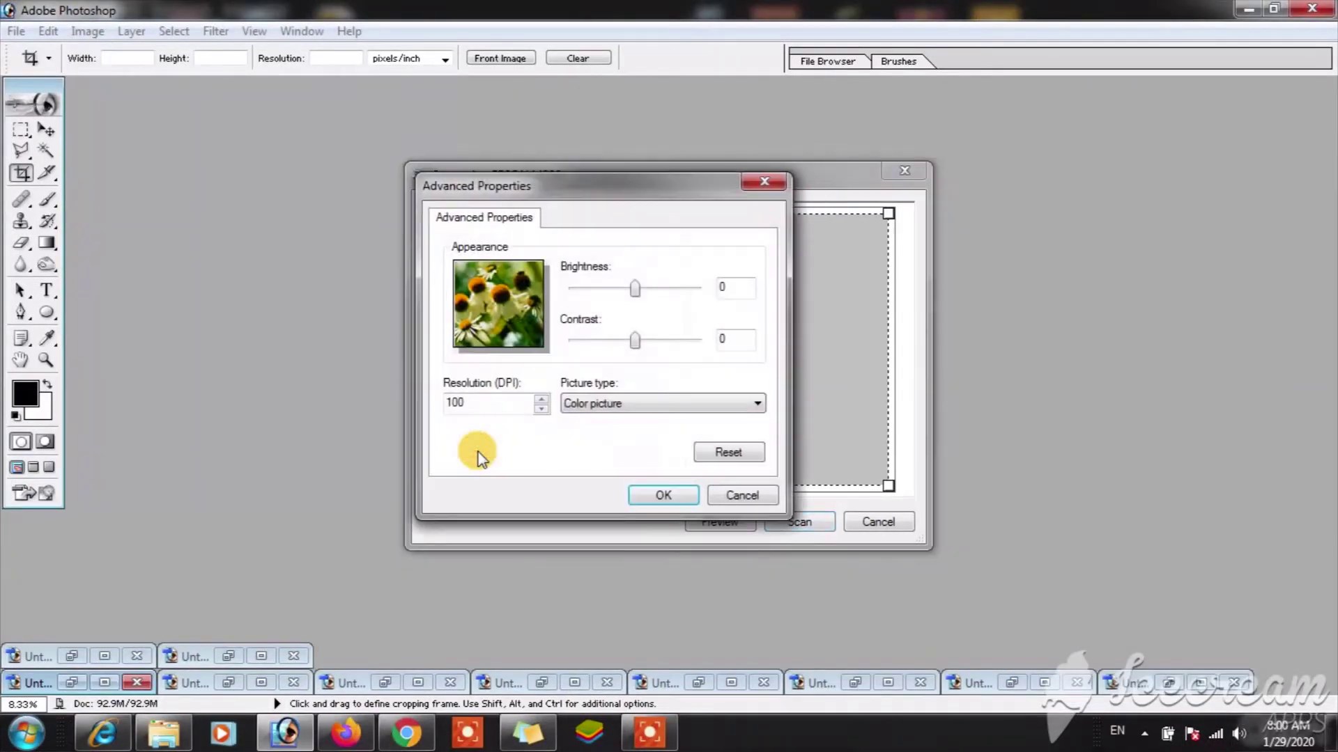
{"action": "left_click_drag", "start_coordinate": [471, 402], "coordinate": [421, 402]}
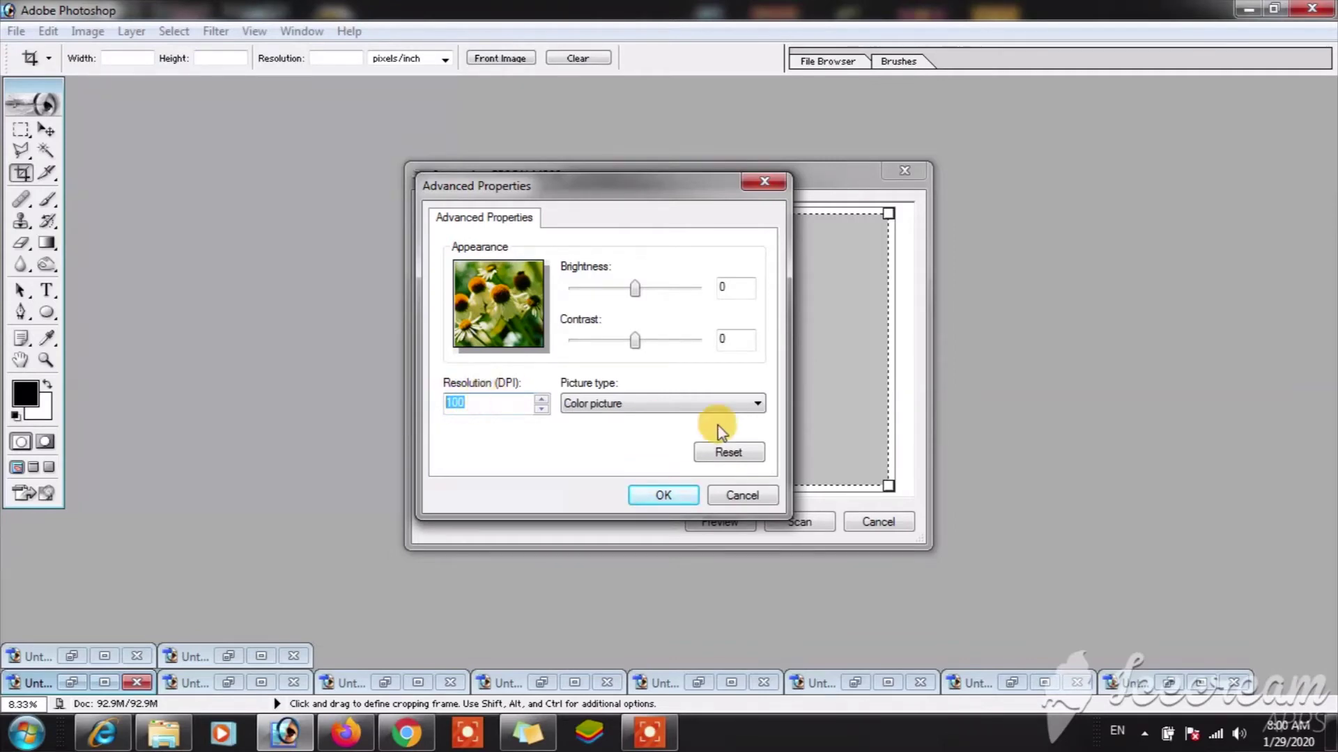
{"action": "left_click", "coordinate": [742, 404]}
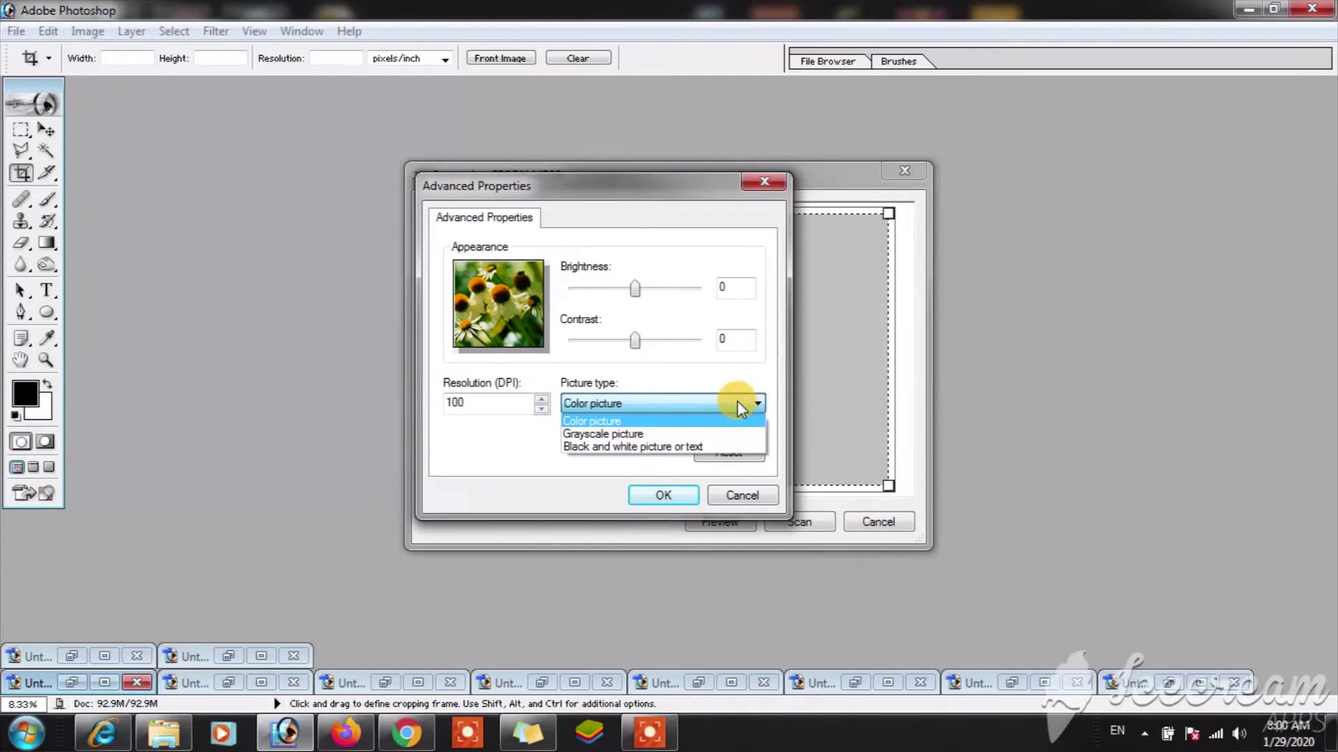
{"action": "left_click", "coordinate": [458, 396]}
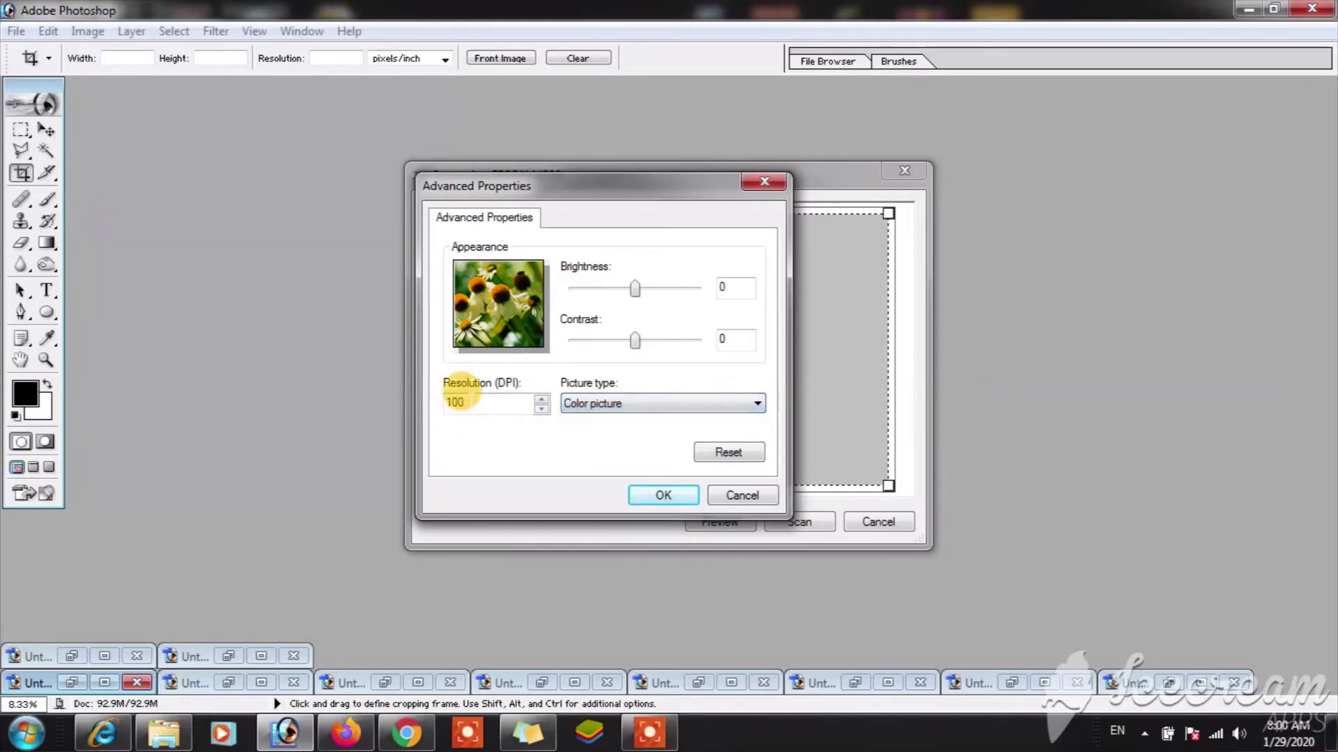
{"action": "double_click", "coordinate": [457, 398]}
{"action": "type", "text": "20"}
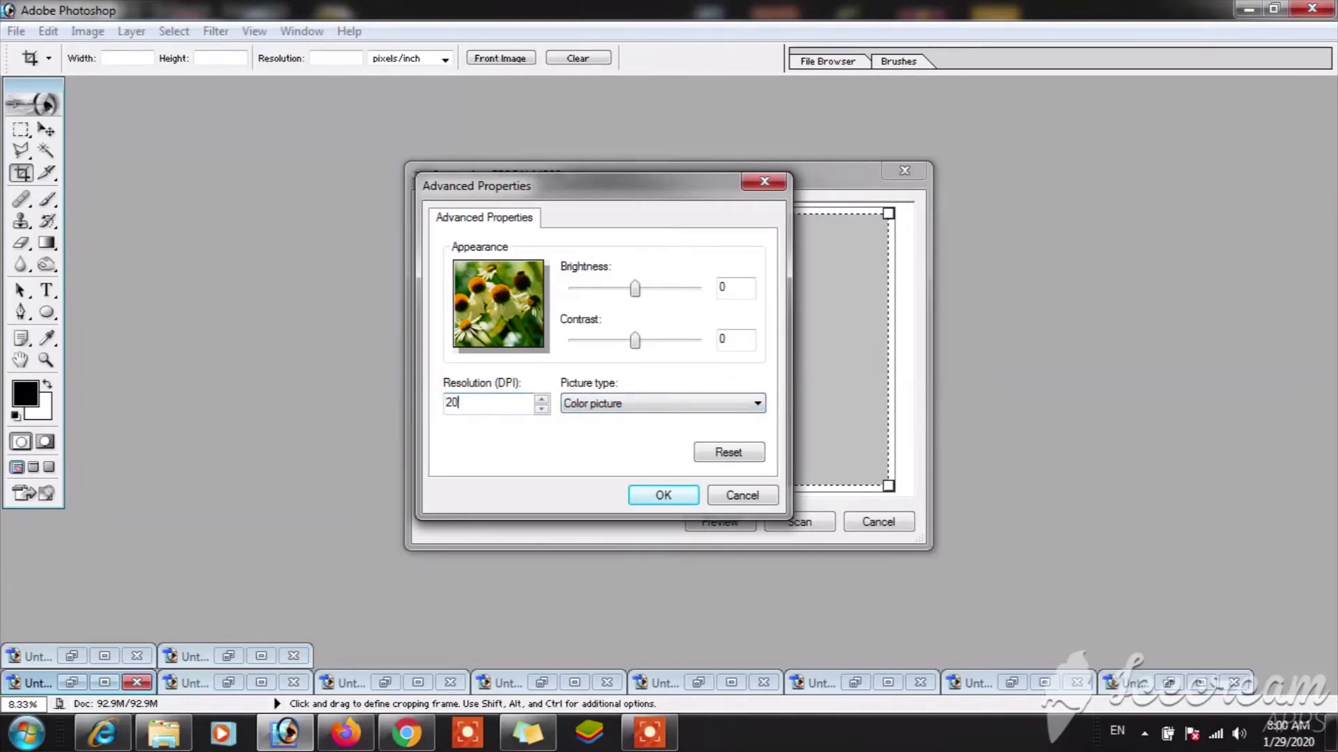
{"action": "type", "text": "0"}
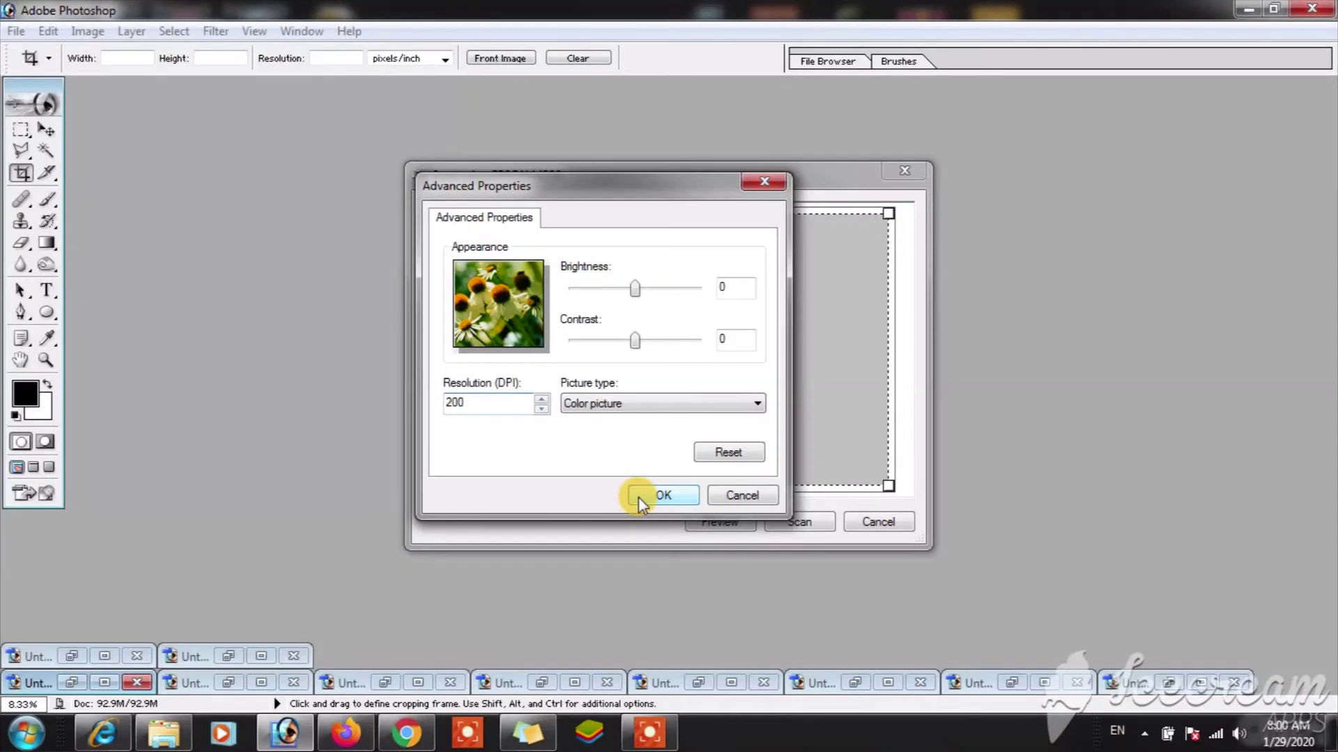
{"action": "left_click", "coordinate": [637, 496]}
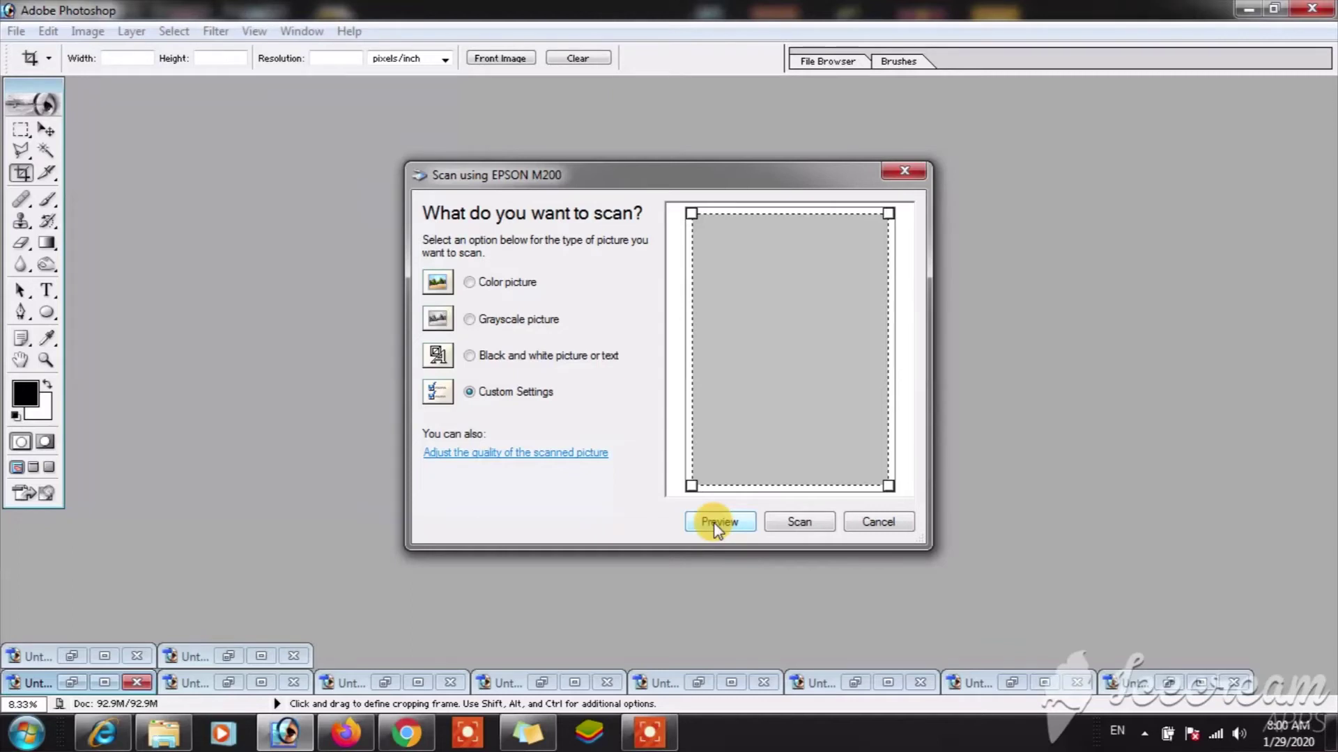
- Preview the scanner bed, retrying after an error, and frame the scan area tightly around the photo
{"action": "left_click", "coordinate": [714, 524]}
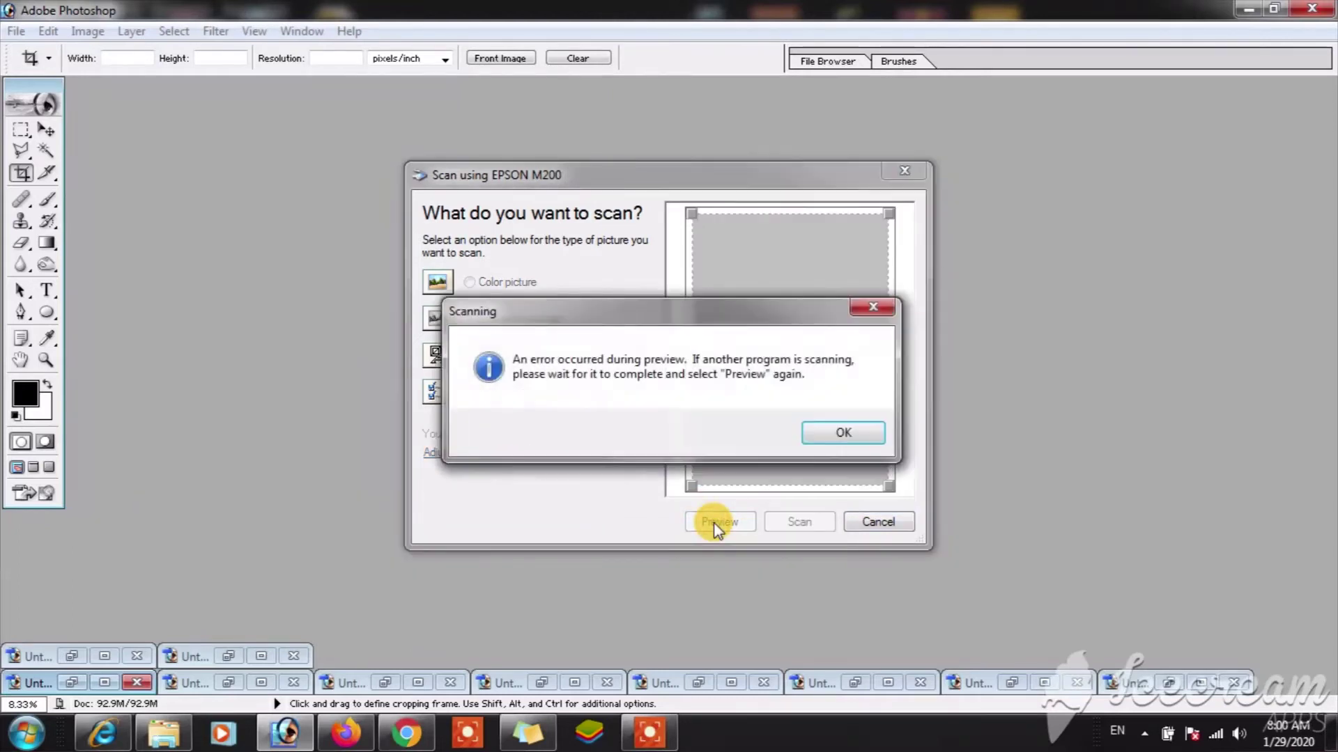
{"action": "left_click", "coordinate": [809, 433]}
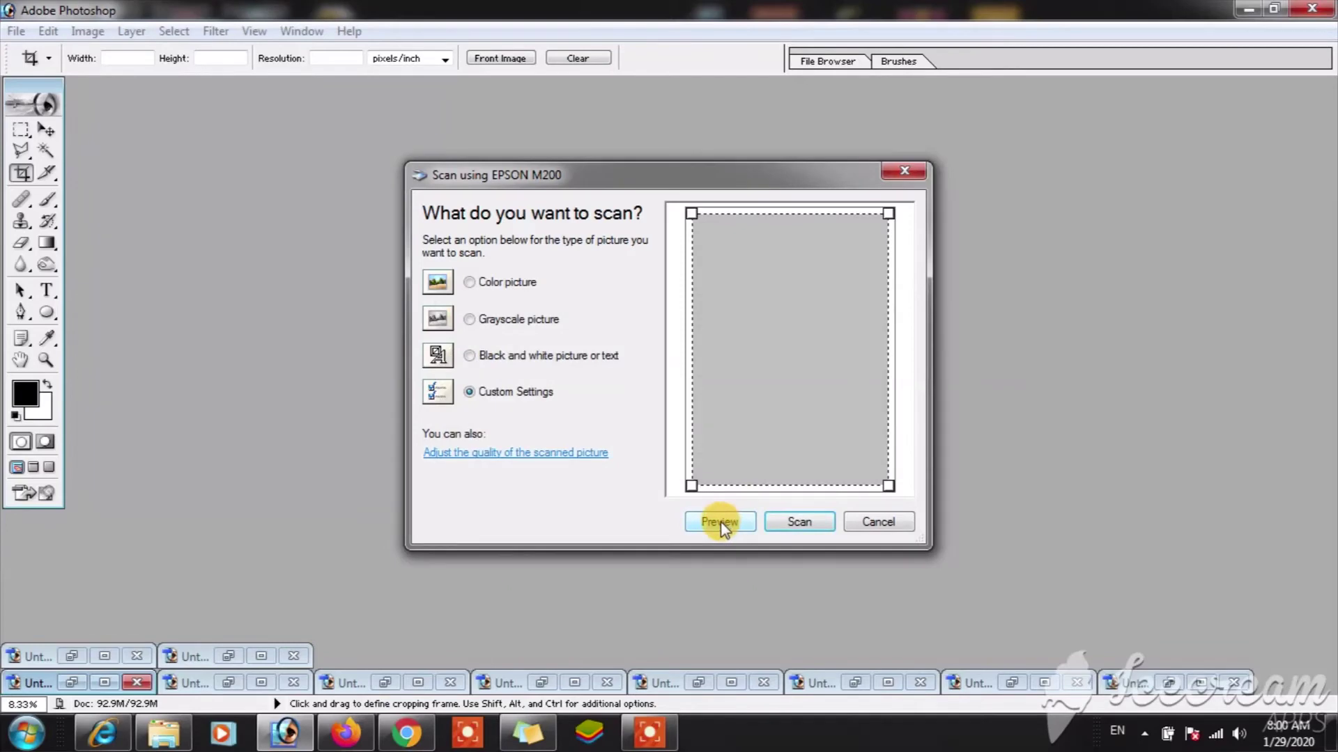
{"action": "left_click", "coordinate": [720, 523]}
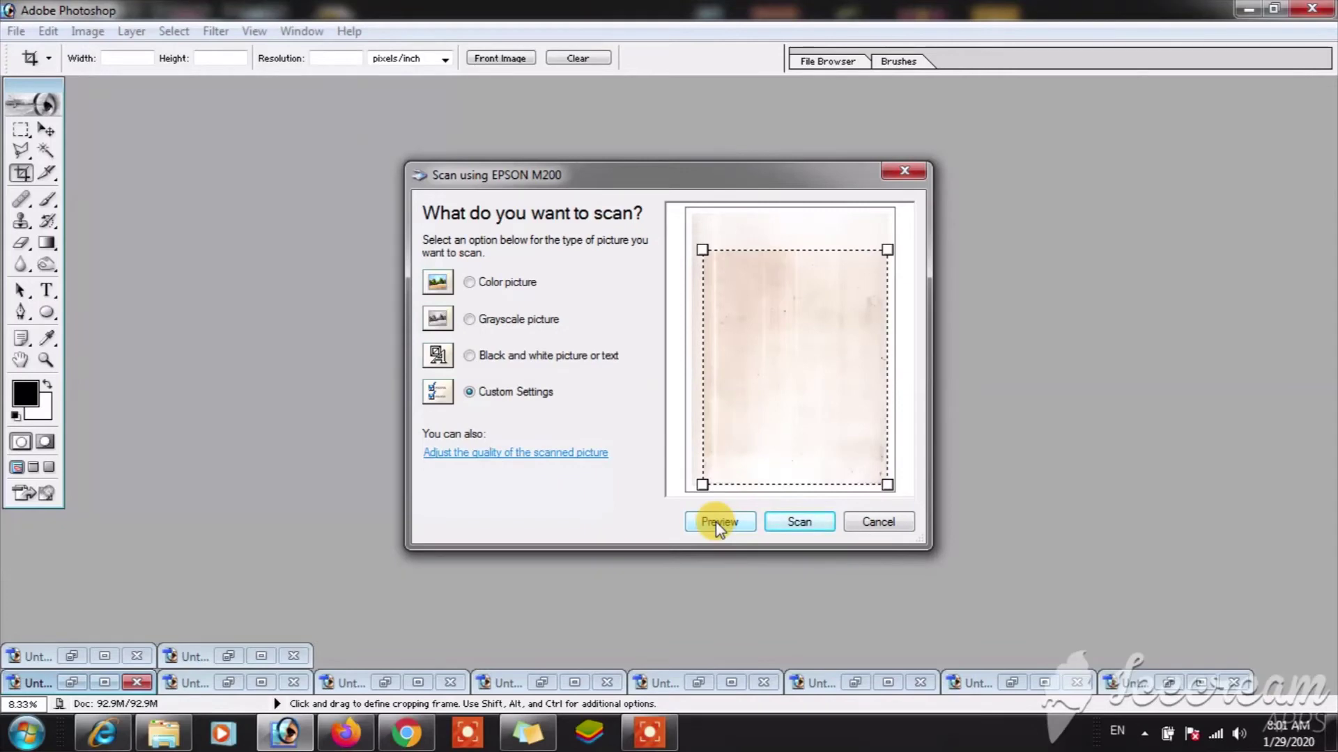
{"action": "left_click", "coordinate": [718, 524]}
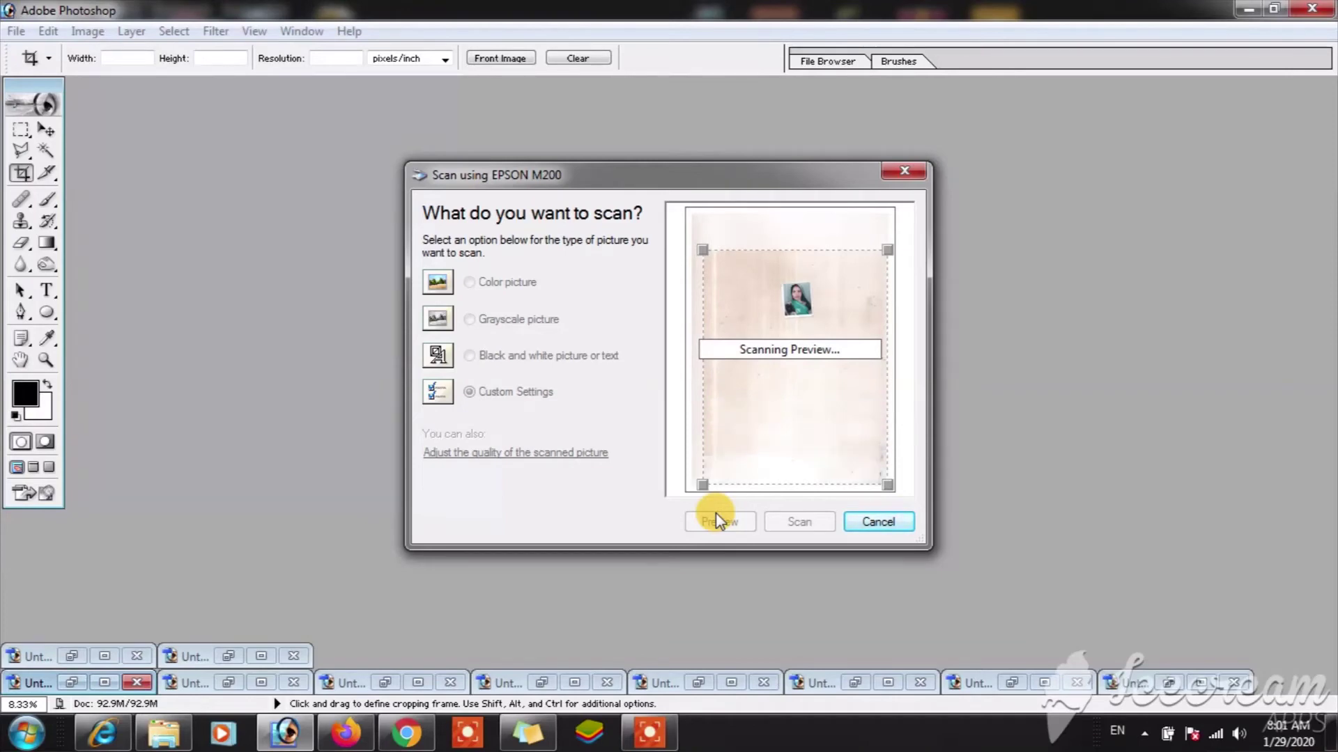
{"action": "left_click_drag", "start_coordinate": [779, 319], "coordinate": [775, 324]}
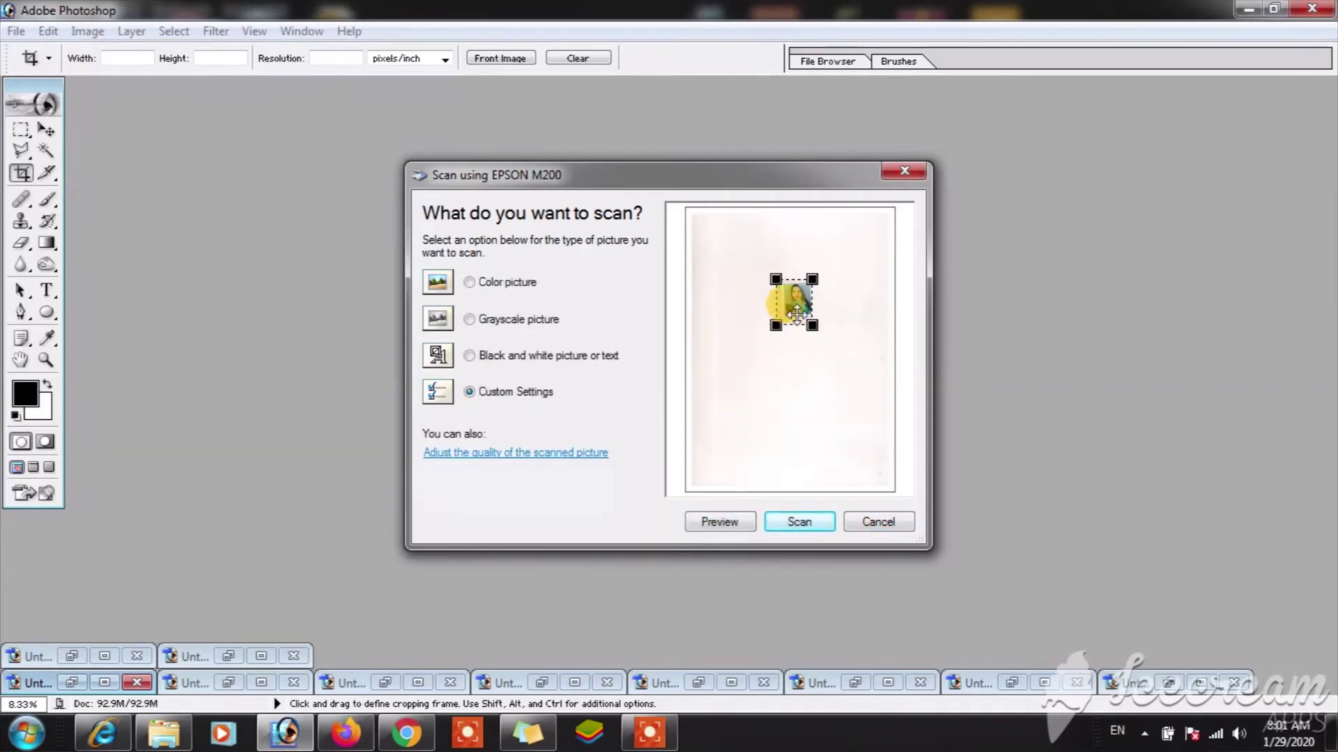
{"action": "left_click_drag", "start_coordinate": [813, 278], "coordinate": [816, 274]}
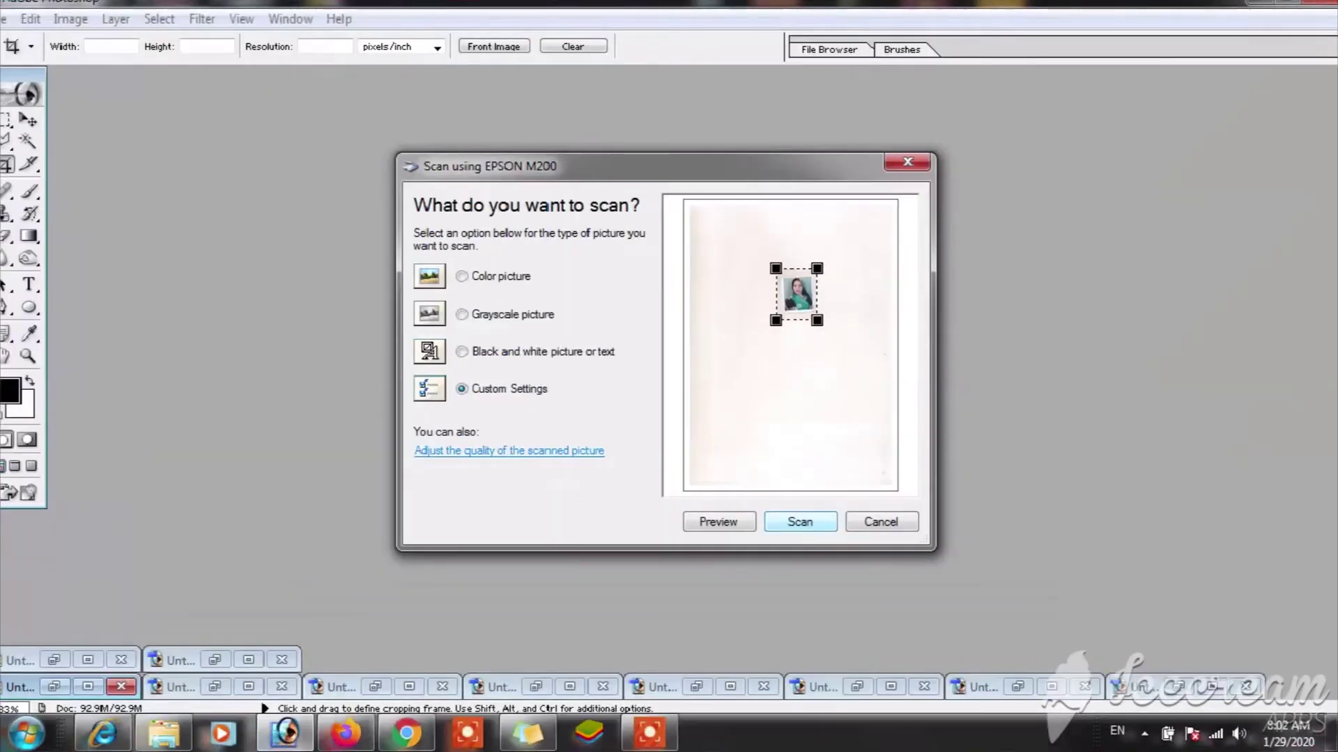
- Scan the portrait photo into a new document, Untitled-11
{"action": "left_click", "coordinate": [794, 521]}
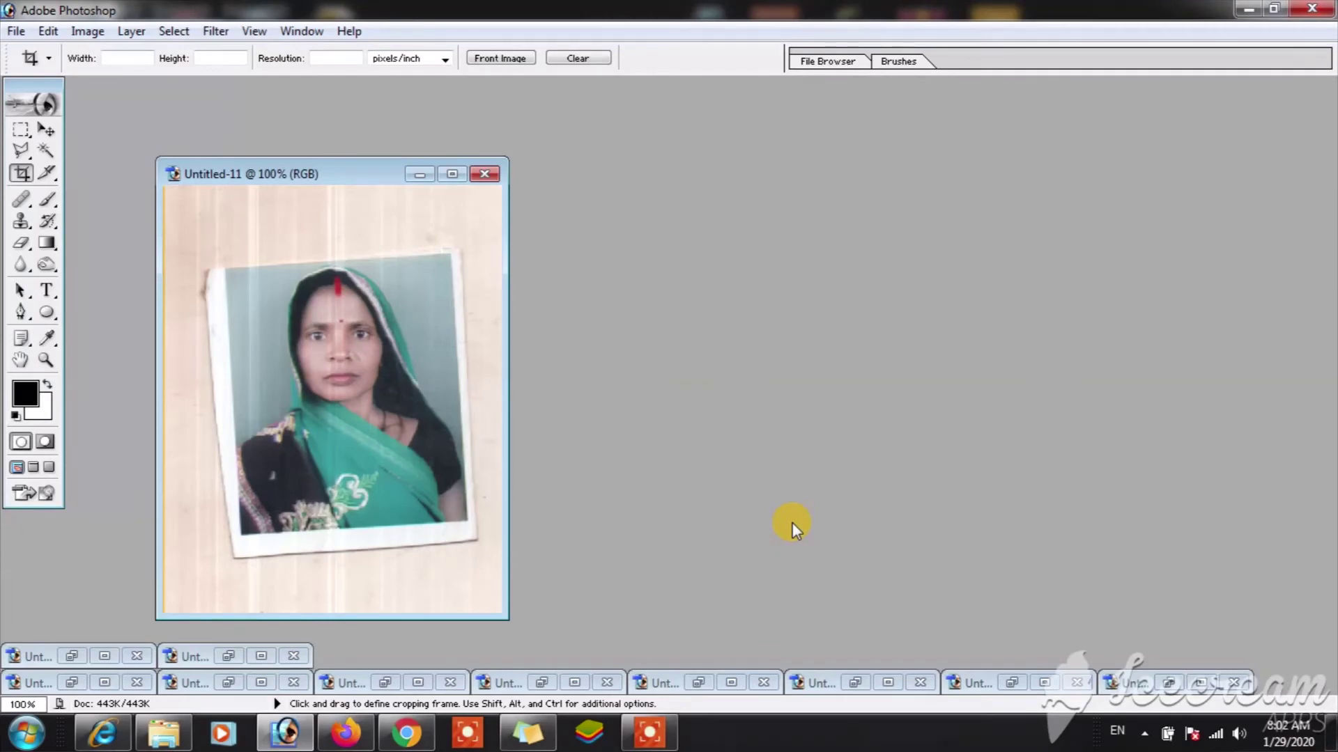
- Maximize the Untitled-11 window, then browse Save As to the Pictures library and cancel
{"action": "left_click", "coordinate": [452, 174]}
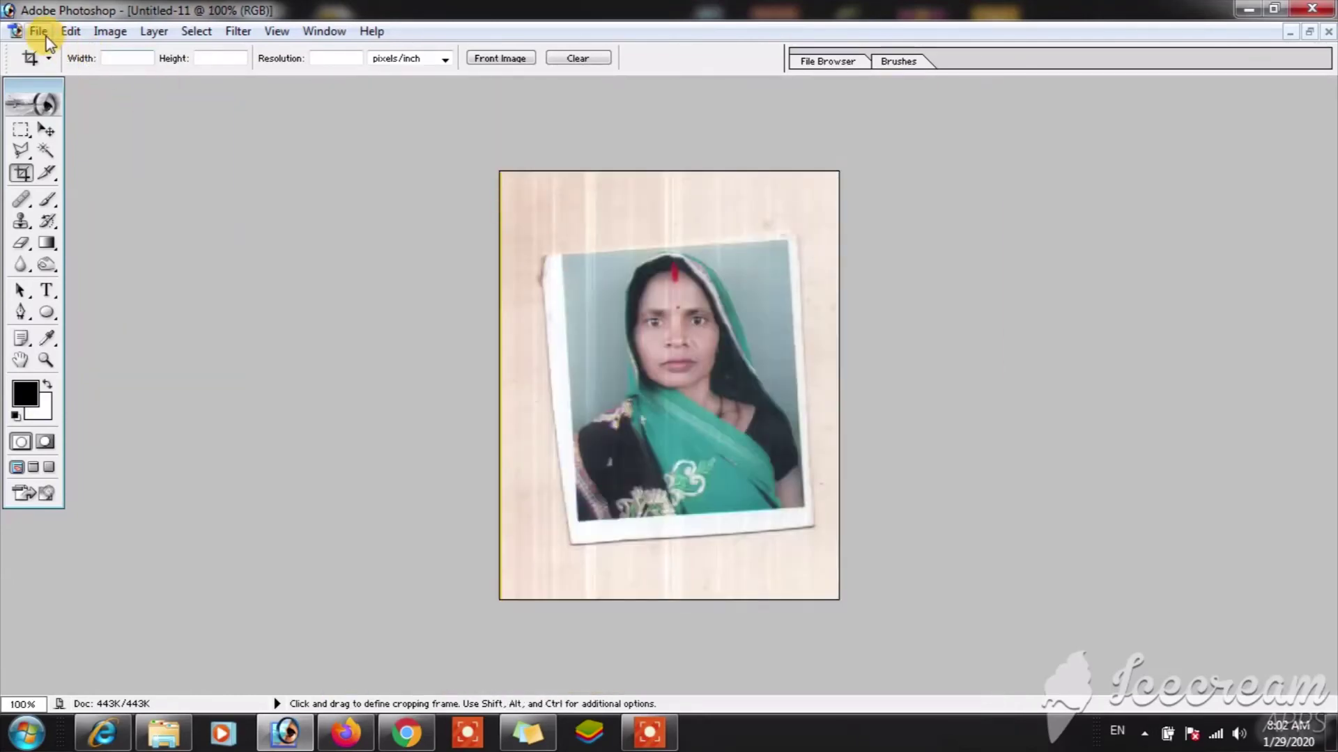
{"action": "left_click", "coordinate": [38, 31]}
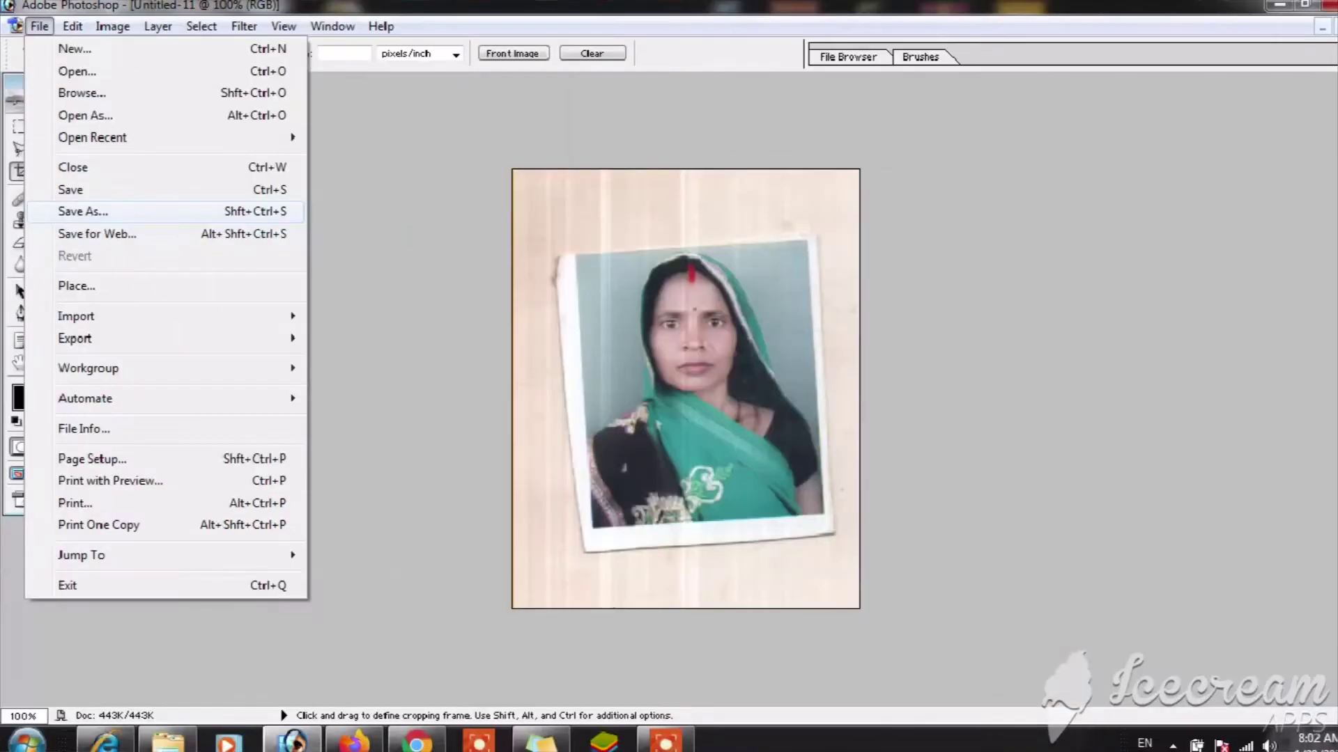
{"action": "left_click", "coordinate": [103, 212]}
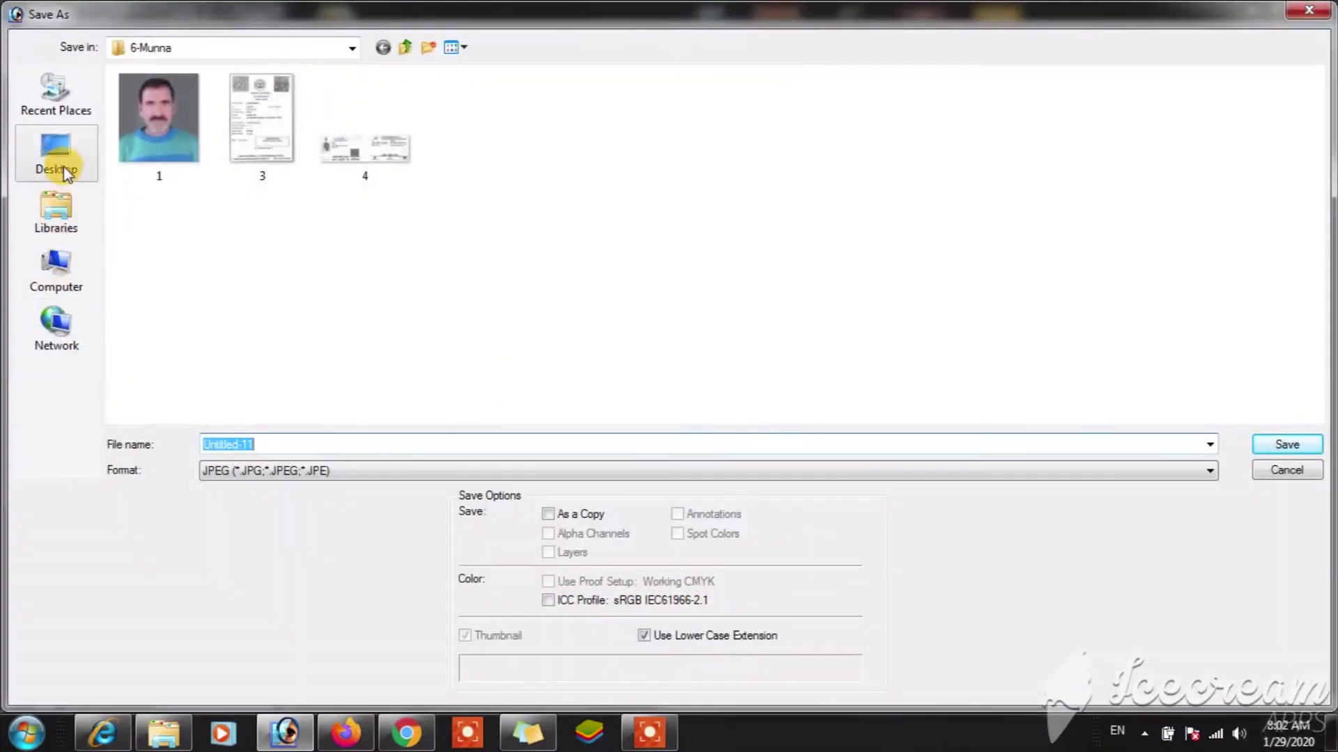
{"action": "left_click", "coordinate": [60, 212]}
{"action": "double_click", "coordinate": [621, 103]}
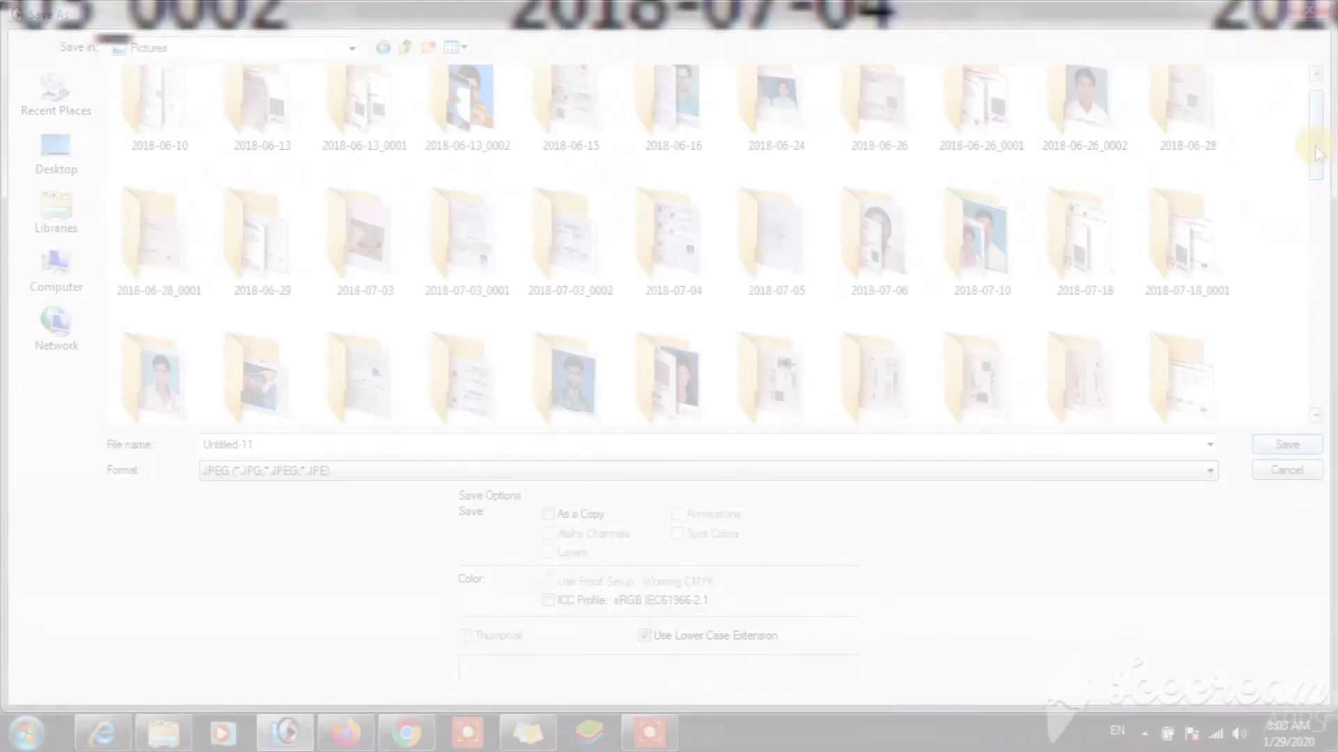
{"action": "left_click_drag", "start_coordinate": [1311, 142], "coordinate": [1306, 385]}
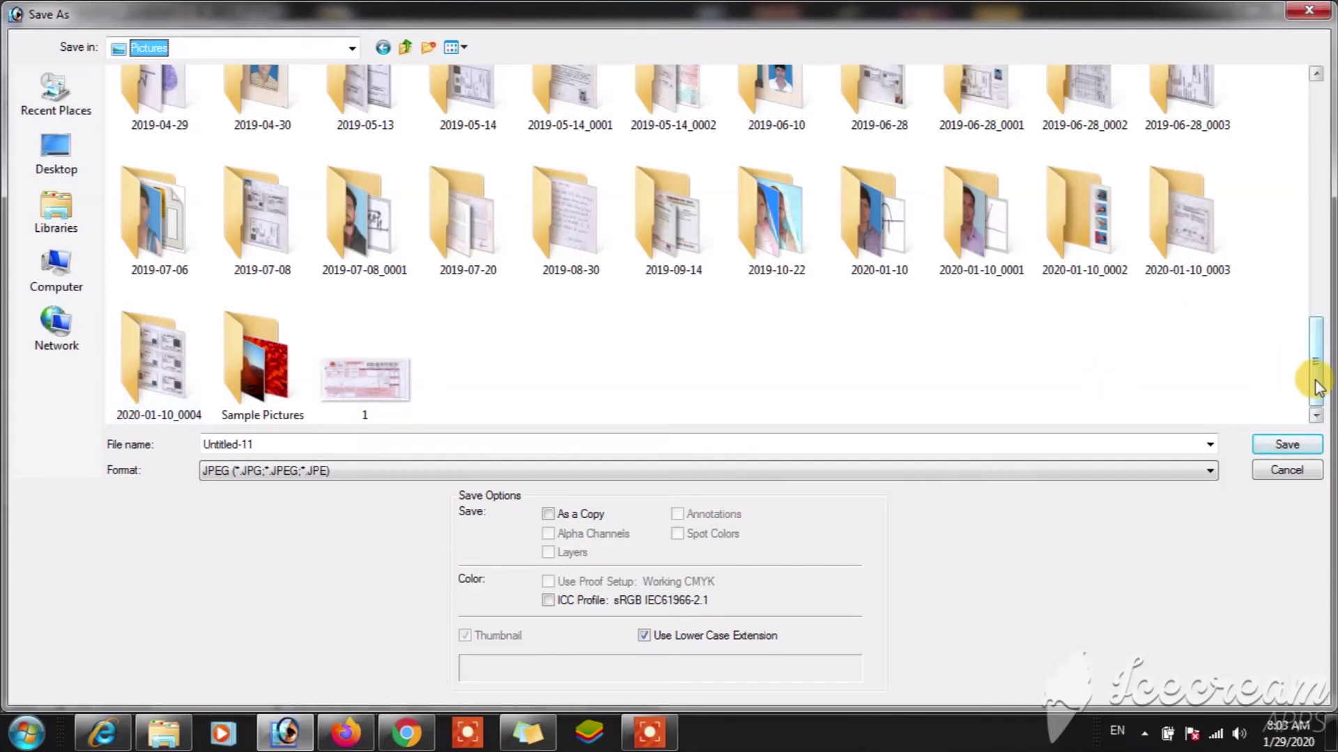
{"action": "left_click_drag", "start_coordinate": [1319, 385], "coordinate": [1308, 83]}
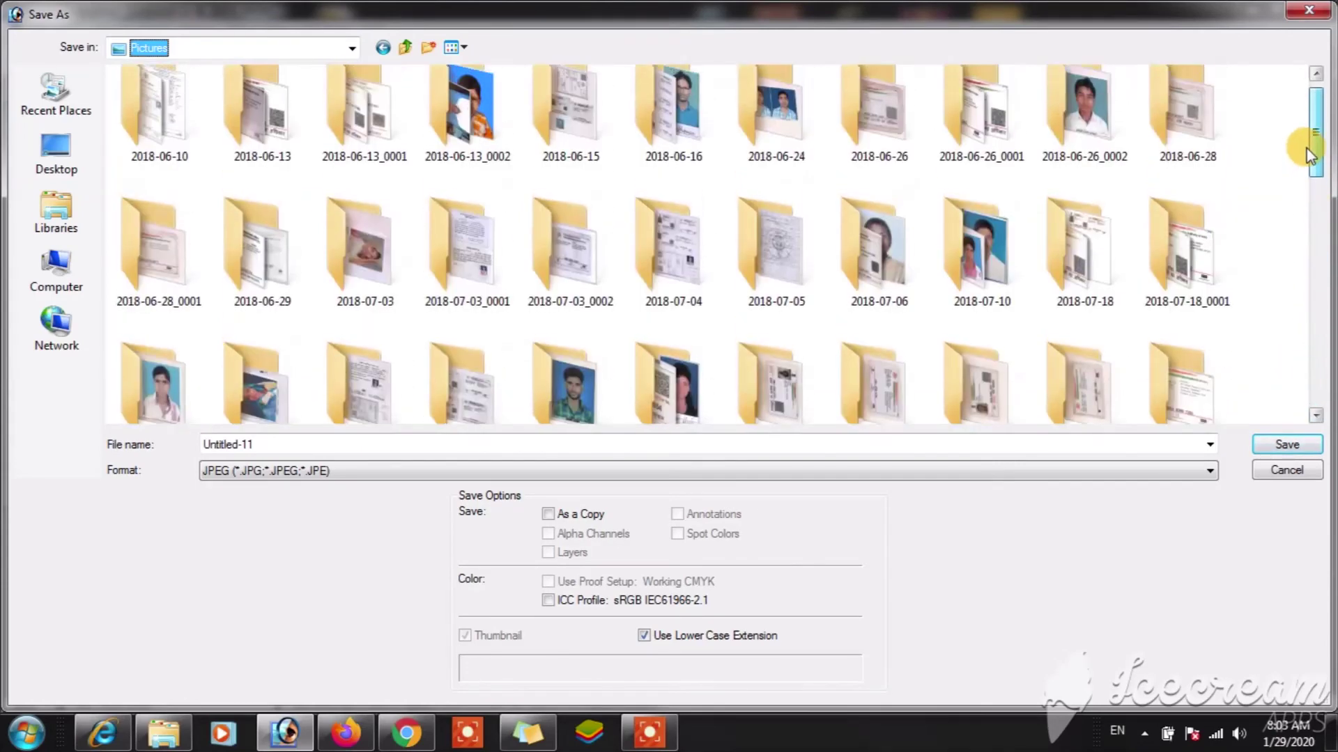
{"action": "left_click", "coordinate": [1254, 471]}
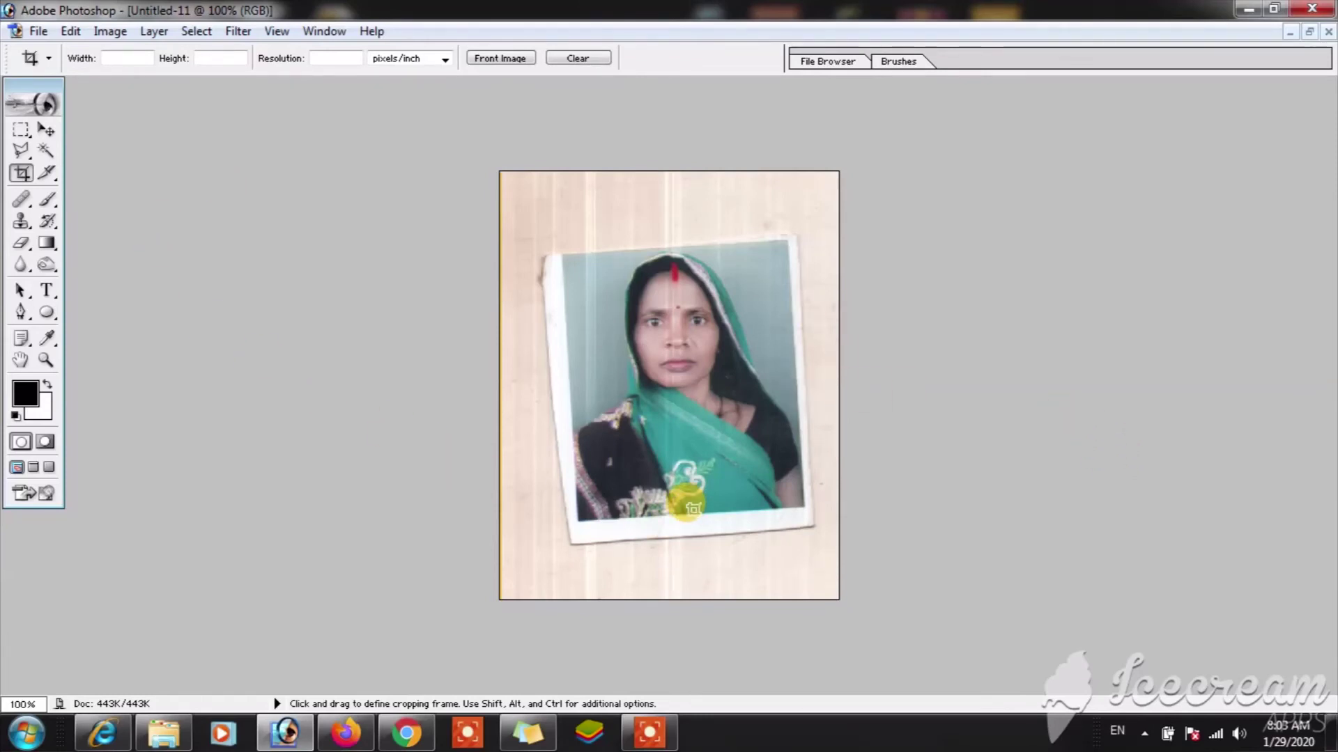
- At 200% zoom, apply a rotated crop that straightens the portrait and trims its border
{"action": "key", "text": "ctrl"}
{"action": "key", "text": "ctrl+plus"}
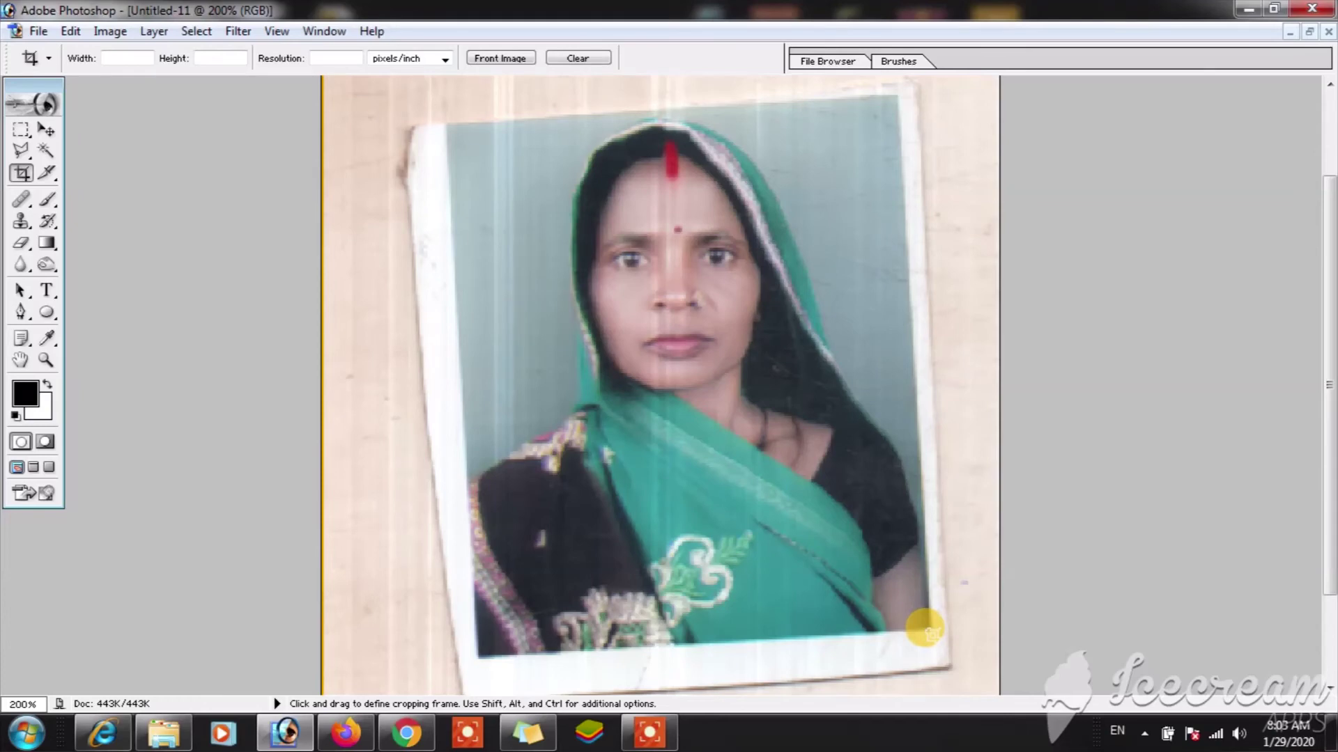
{"action": "mouse_move", "coordinate": [933, 636]}
{"action": "left_mouse_down"}
{"action": "mouse_move", "coordinate": [442, 142]}
{"action": "mouse_move", "coordinate": [437, 105]}
{"action": "left_mouse_up"}
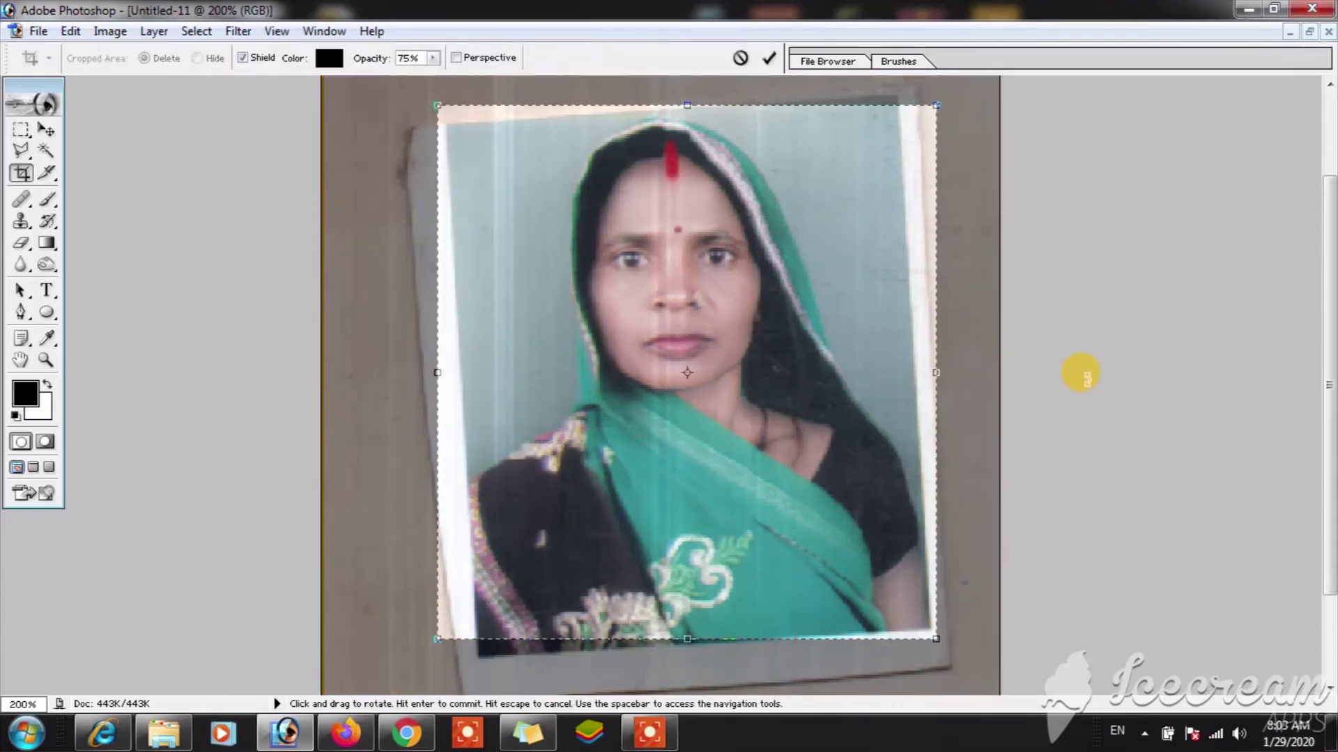
{"action": "left_click_drag", "start_coordinate": [1081, 376], "coordinate": [1084, 352]}
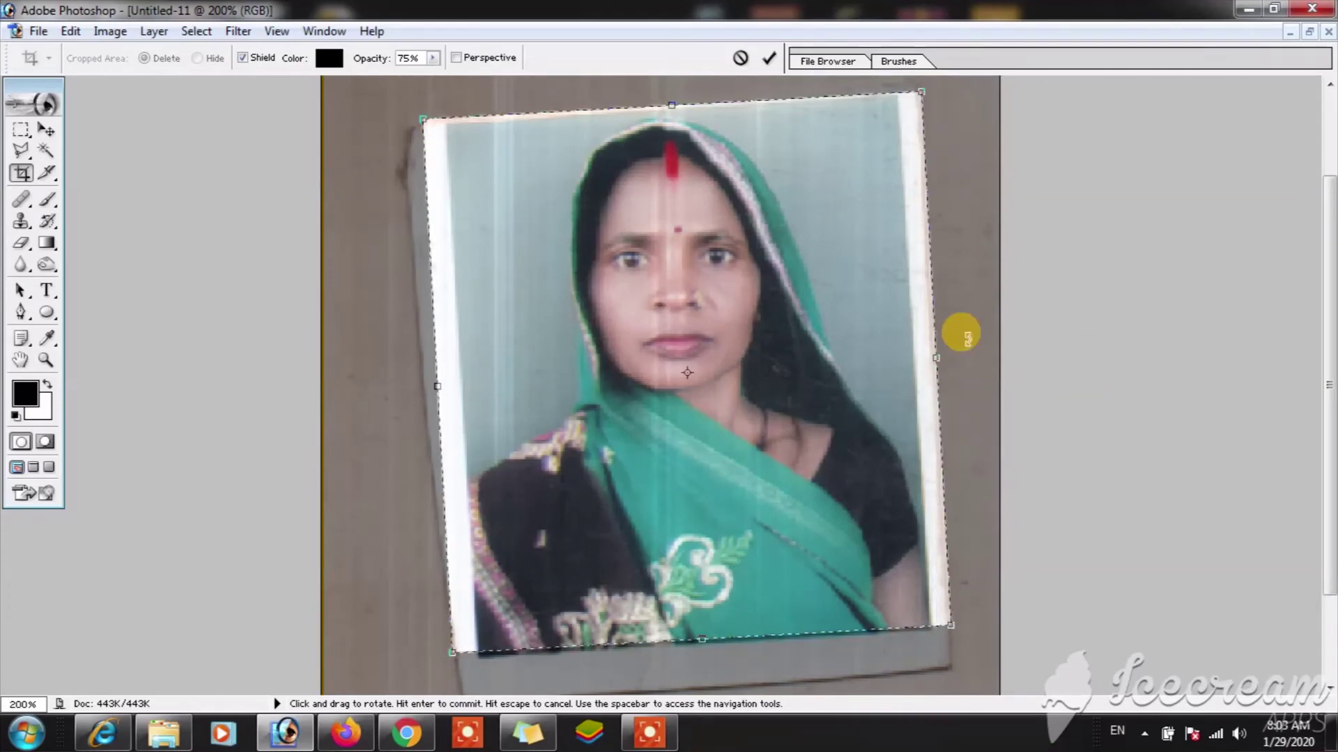
{"action": "left_click_drag", "start_coordinate": [936, 357], "coordinate": [914, 361]}
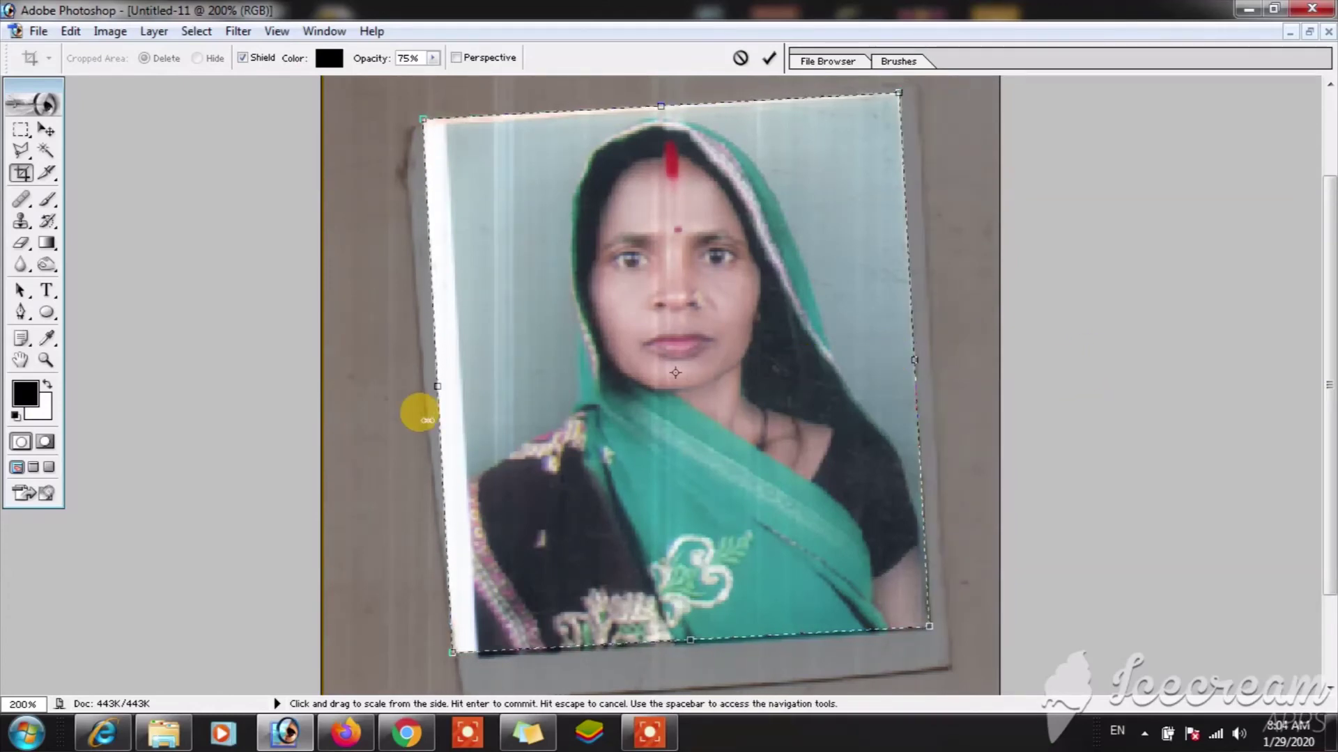
{"action": "left_click_drag", "start_coordinate": [427, 420], "coordinate": [453, 380]}
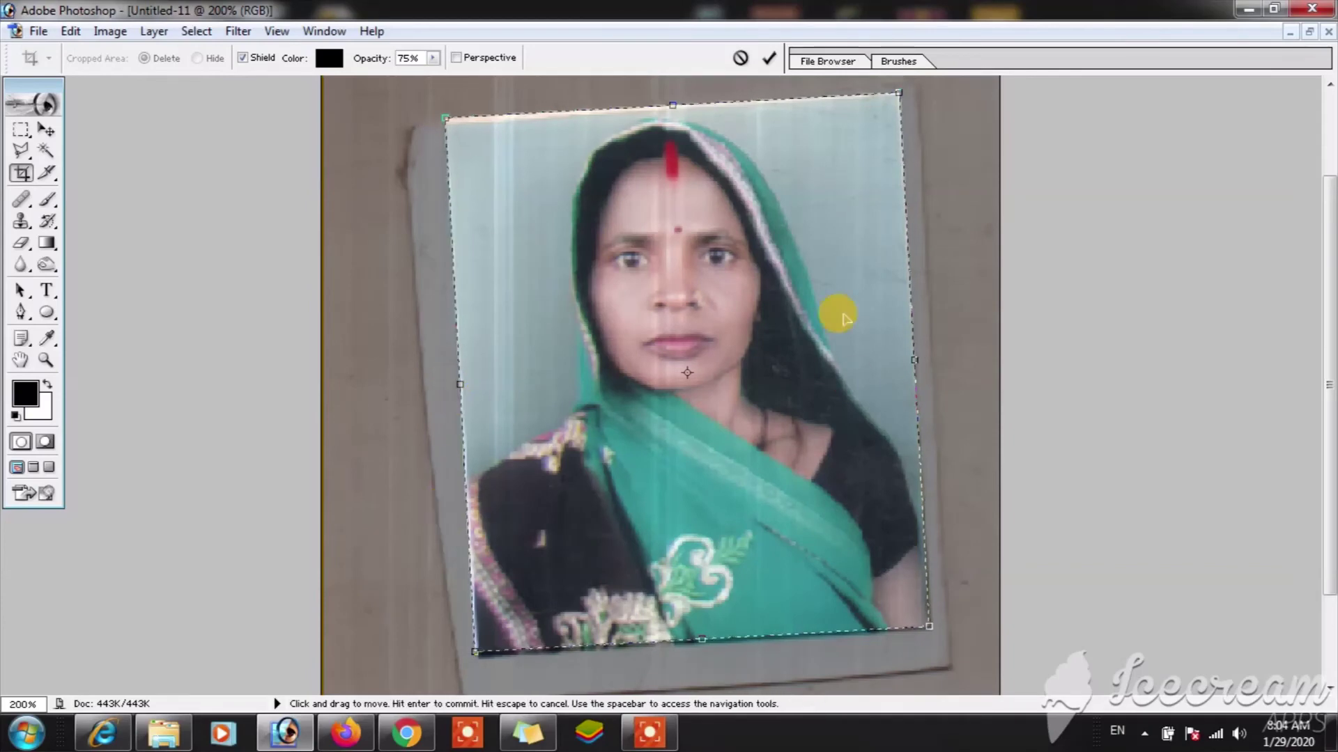
{"action": "left_click_drag", "start_coordinate": [671, 103], "coordinate": [670, 108]}
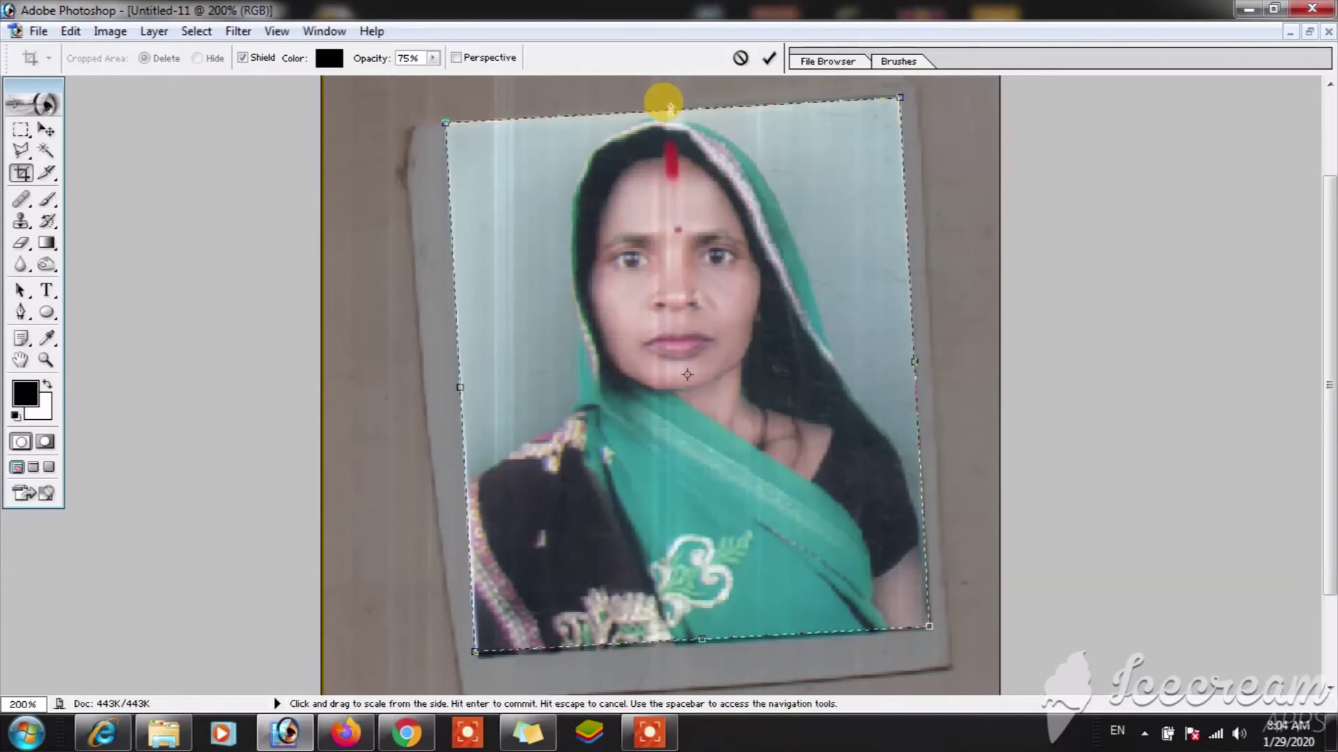
{"action": "left_click", "coordinate": [725, 598]}
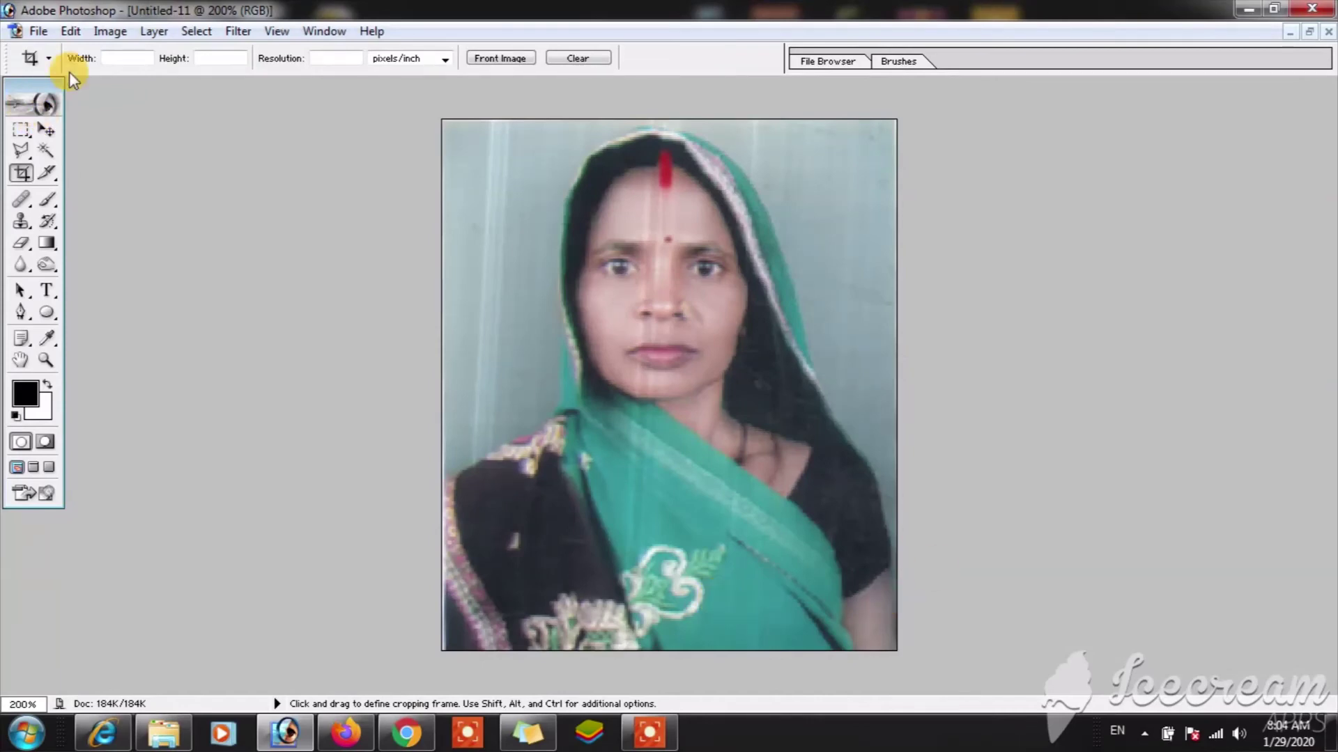
- Rotate the canvas 180° from the Image > Rotate Canvas menu
{"action": "left_click", "coordinate": [110, 32]}
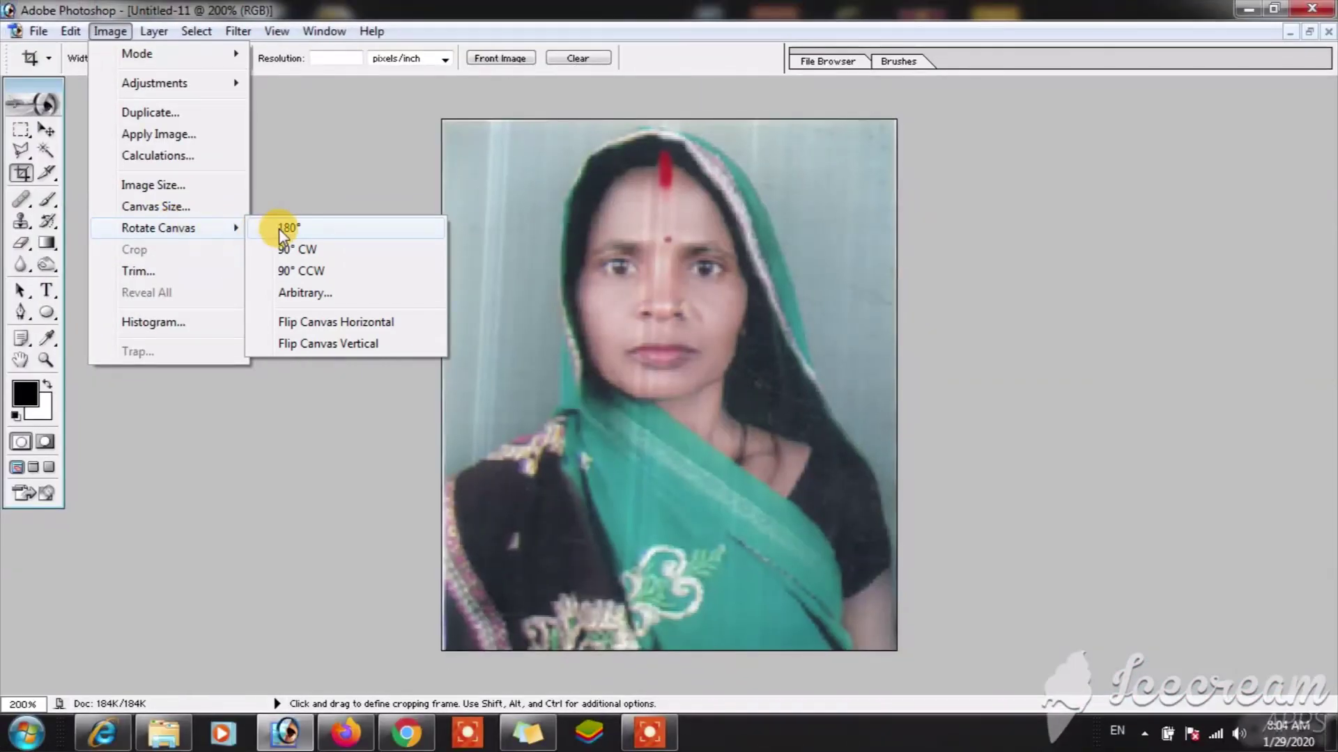
{"action": "left_click", "coordinate": [275, 227]}
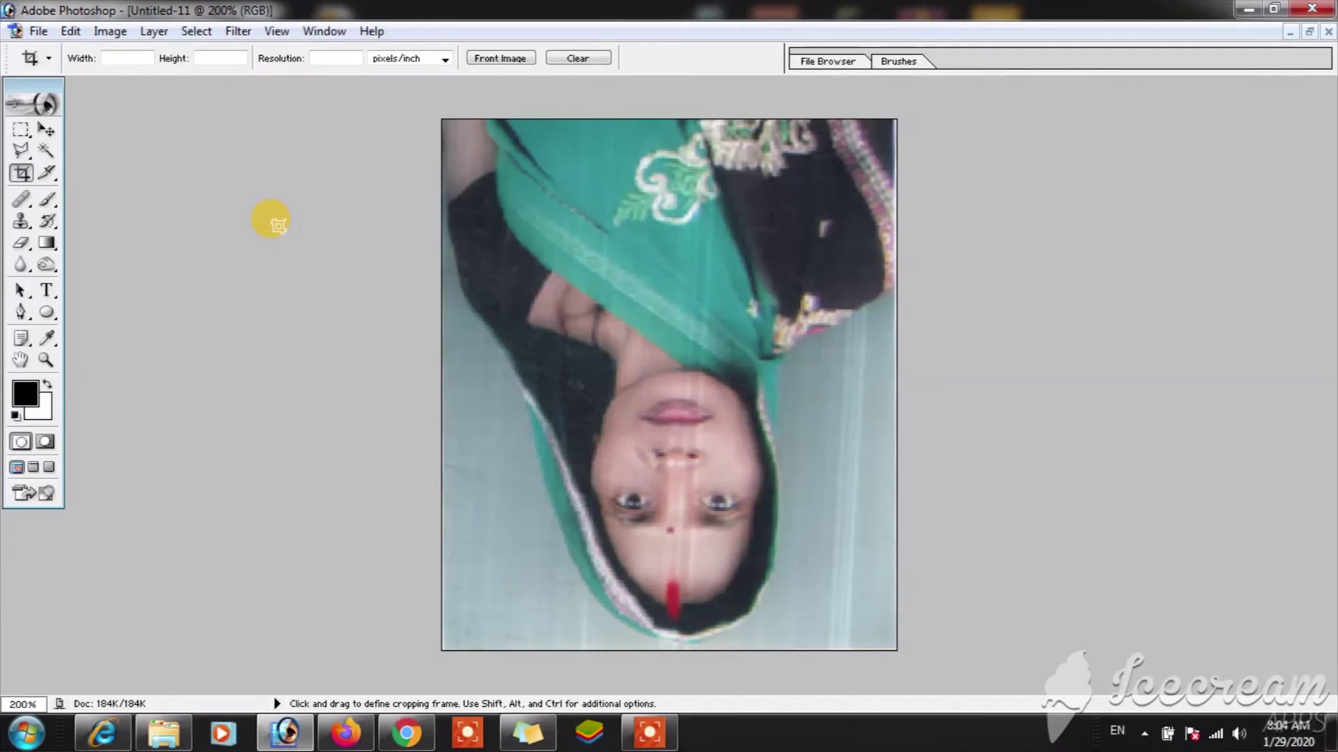
- Open the Edit menu to reach Undo Rotate Canvas
{"action": "left_click", "coordinate": [70, 33]}
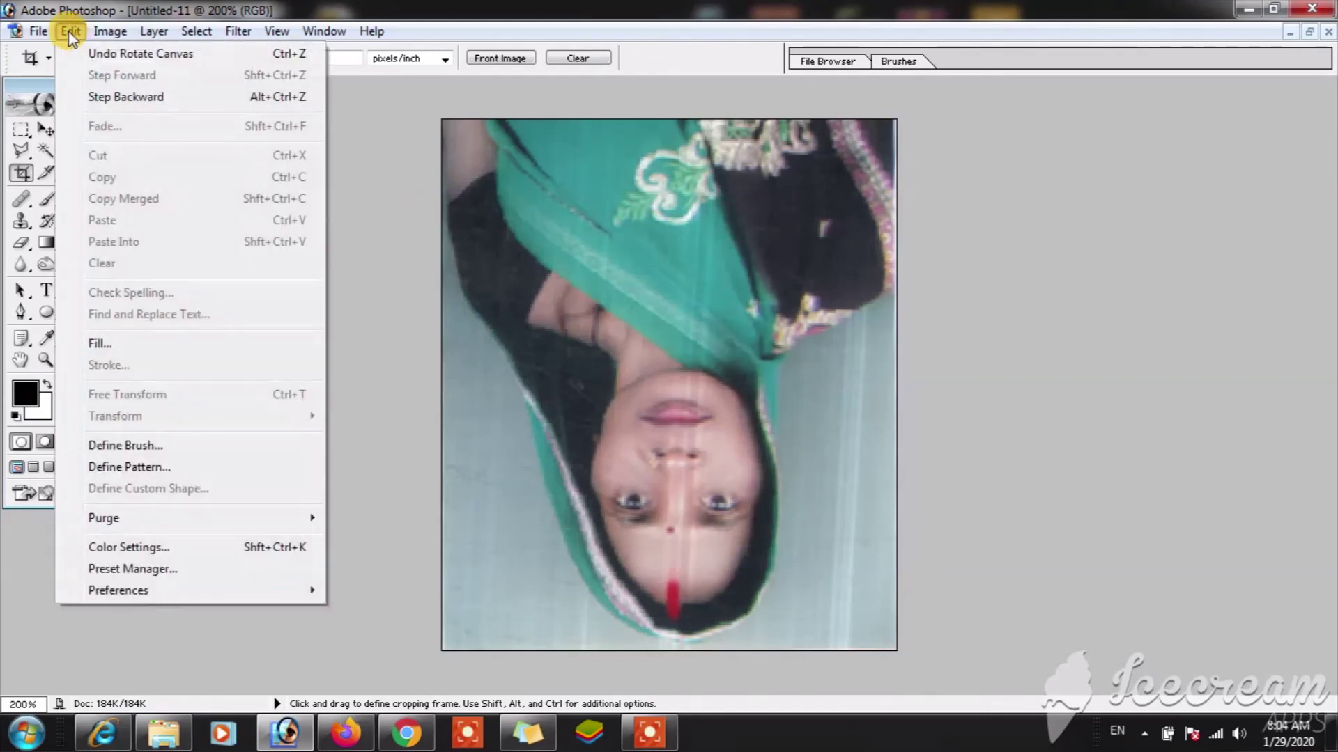